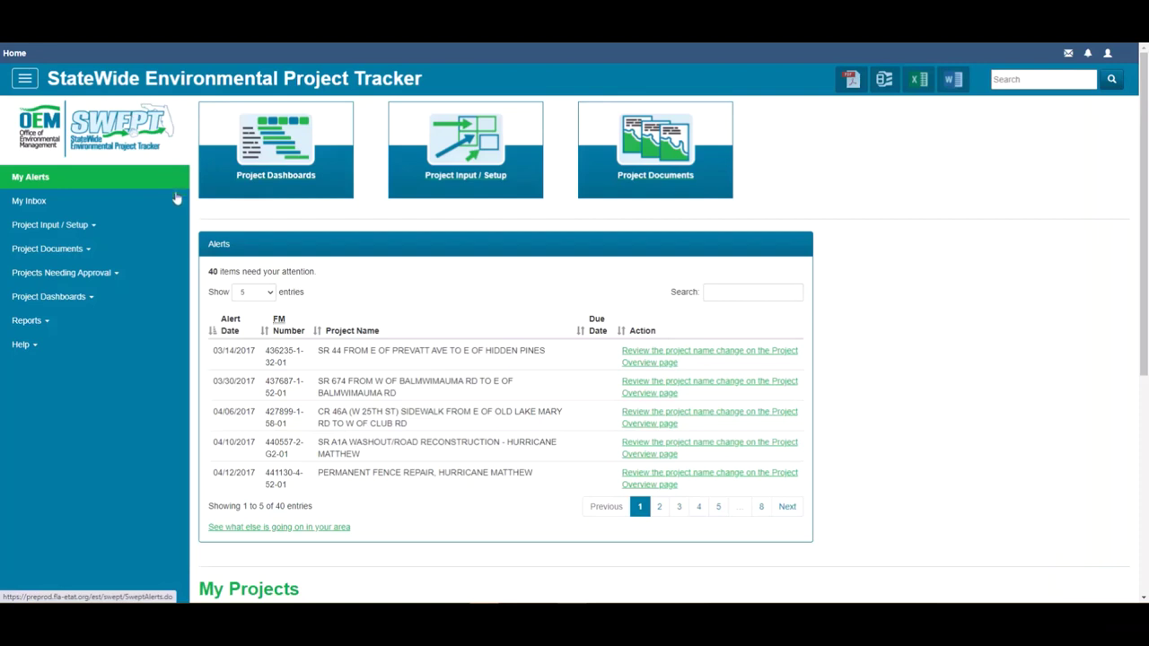
{"action": "left_click", "coordinate": [174, 225]}
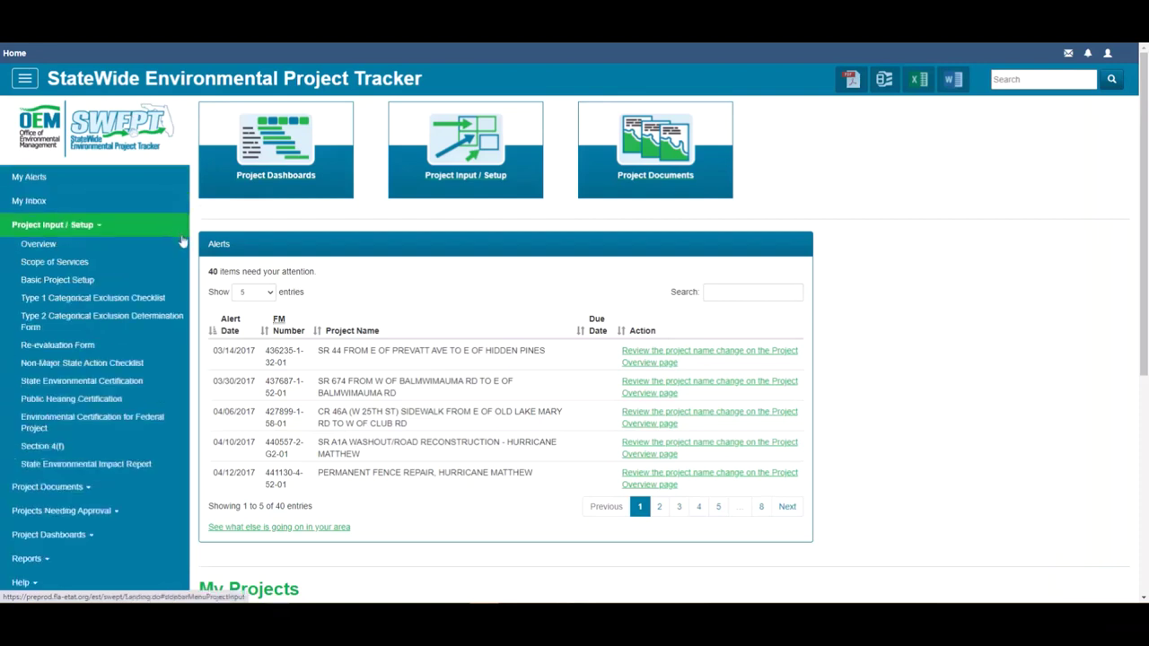
{"action": "left_click", "coordinate": [177, 466]}
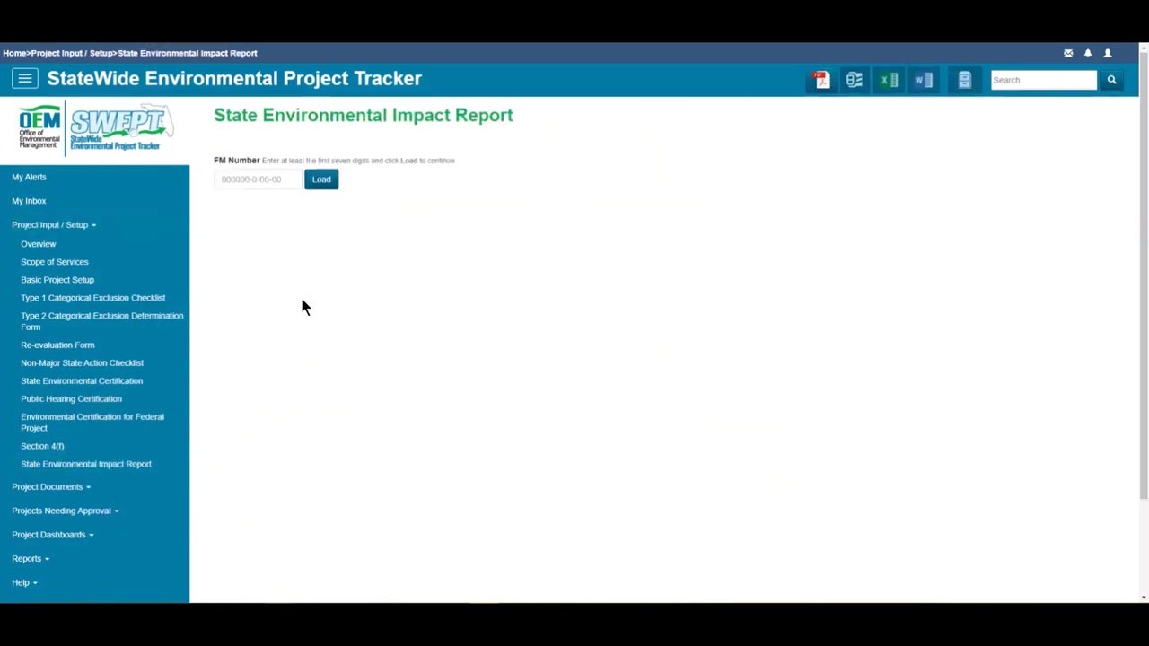
{"action": "left_click", "coordinate": [271, 178]}
{"action": "type", "text": "238676-1-21-01"}
{"action": "left_click", "coordinate": [320, 181]}
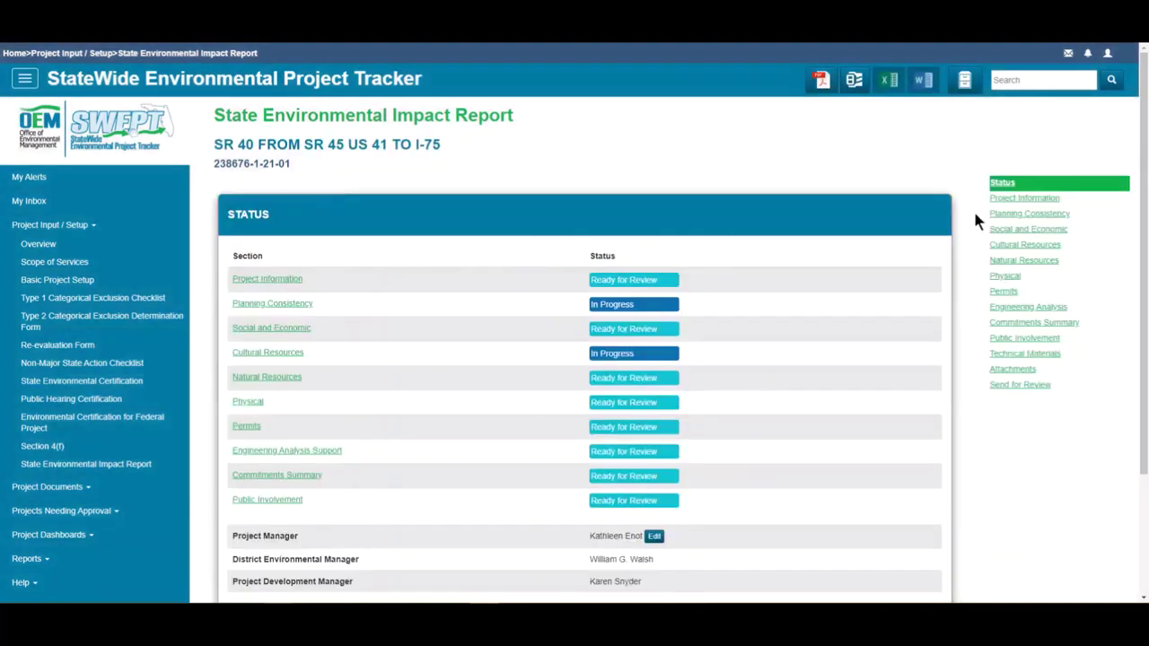
- Collapse the site navigation and examine the report's section statuses, assigned managers and approval history
{"action": "left_click", "coordinate": [25, 80]}
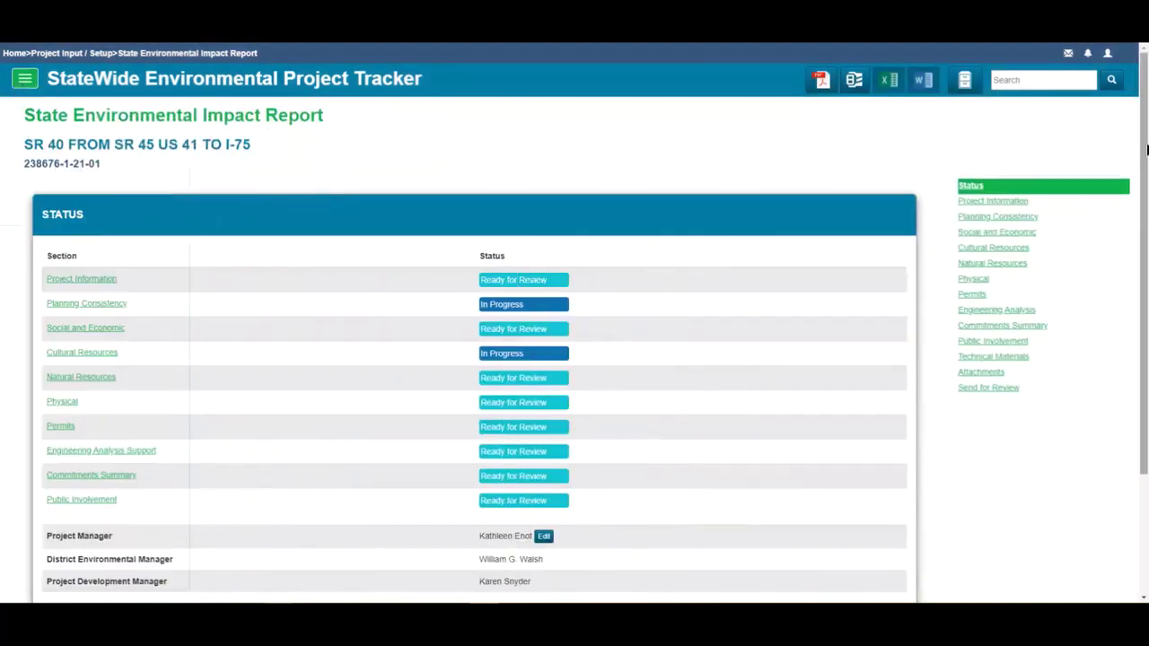
{"action": "scroll", "coordinate": [574, 350], "scroll_direction": "down", "scroll_amount": 2}
{"action": "scroll", "coordinate": [574, 351], "scroll_direction": "down", "scroll_amount": 2}
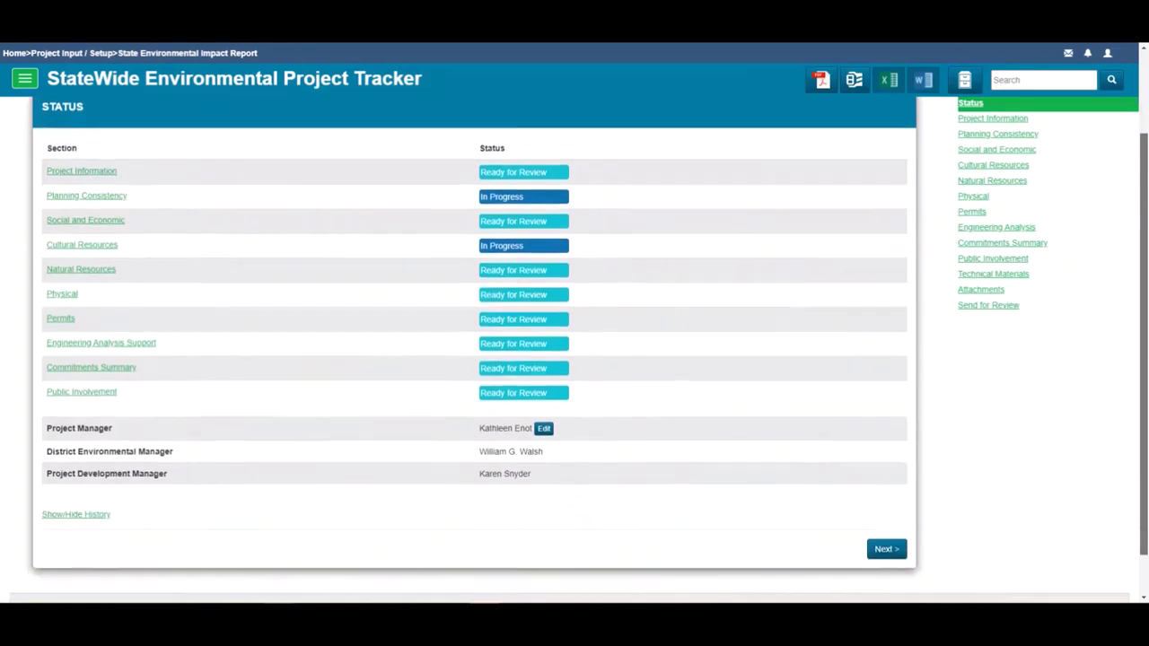
{"action": "scroll", "coordinate": [574, 350], "scroll_direction": "down", "scroll_amount": 2}
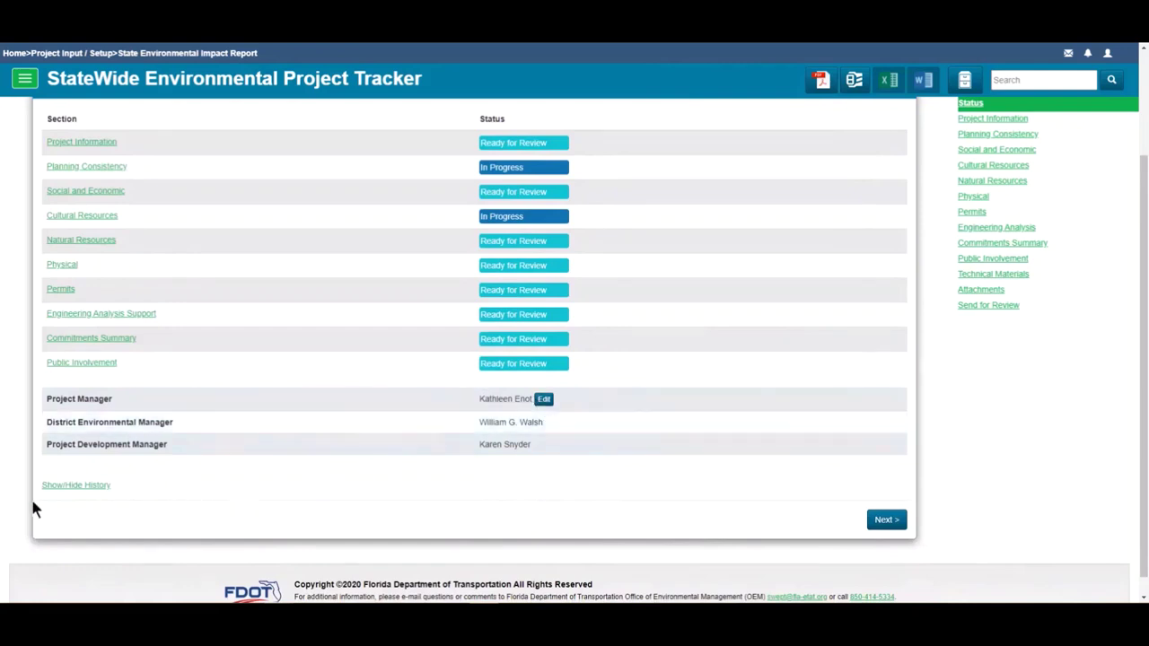
{"action": "left_click", "coordinate": [101, 486]}
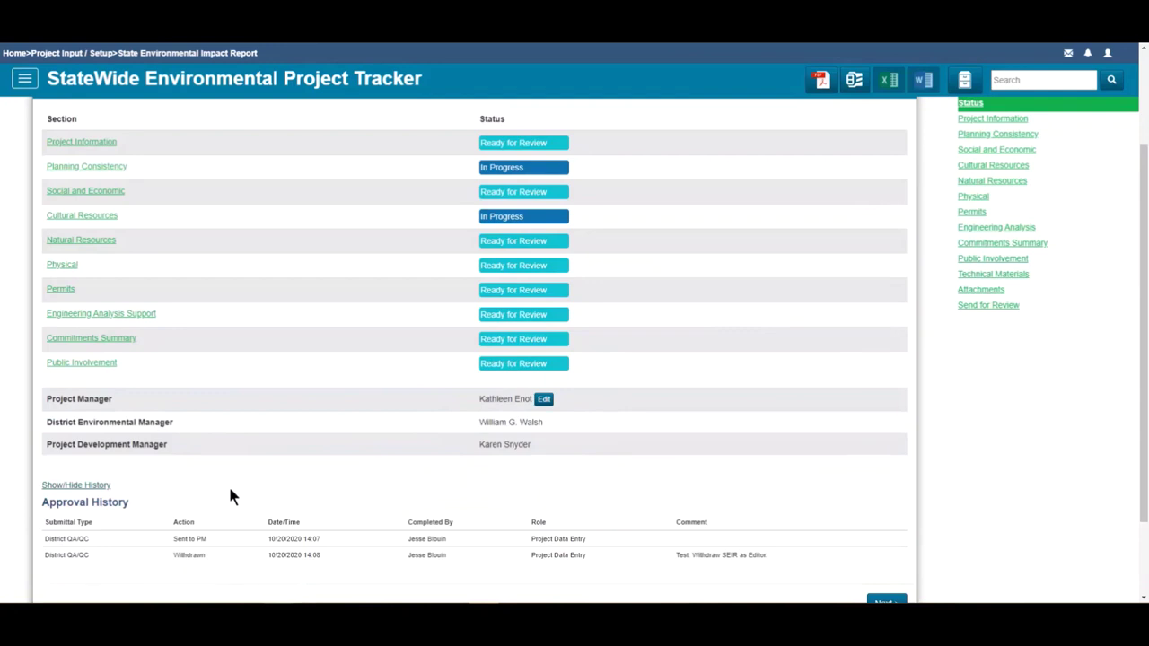
{"action": "left_click", "coordinate": [101, 486]}
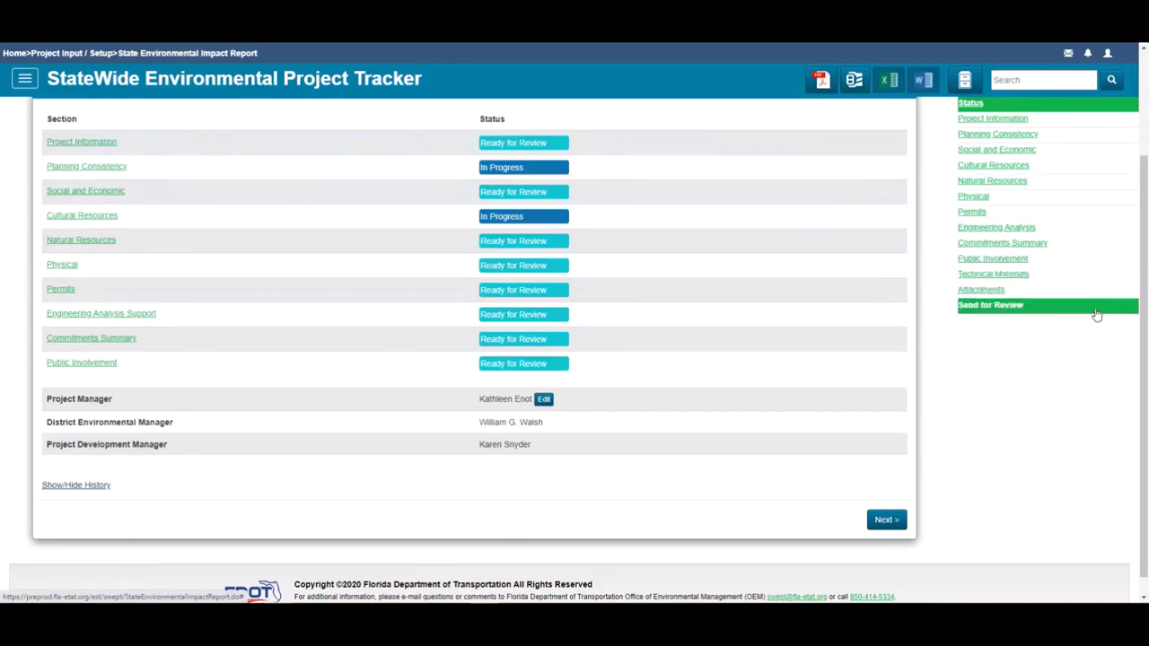
- Look through the Project Information section and mark Planning Consistency as not required for this SEIR
{"action": "left_click", "coordinate": [1062, 121]}
{"action": "scroll", "coordinate": [1043, 433], "scroll_direction": "down", "scroll_amount": 5}
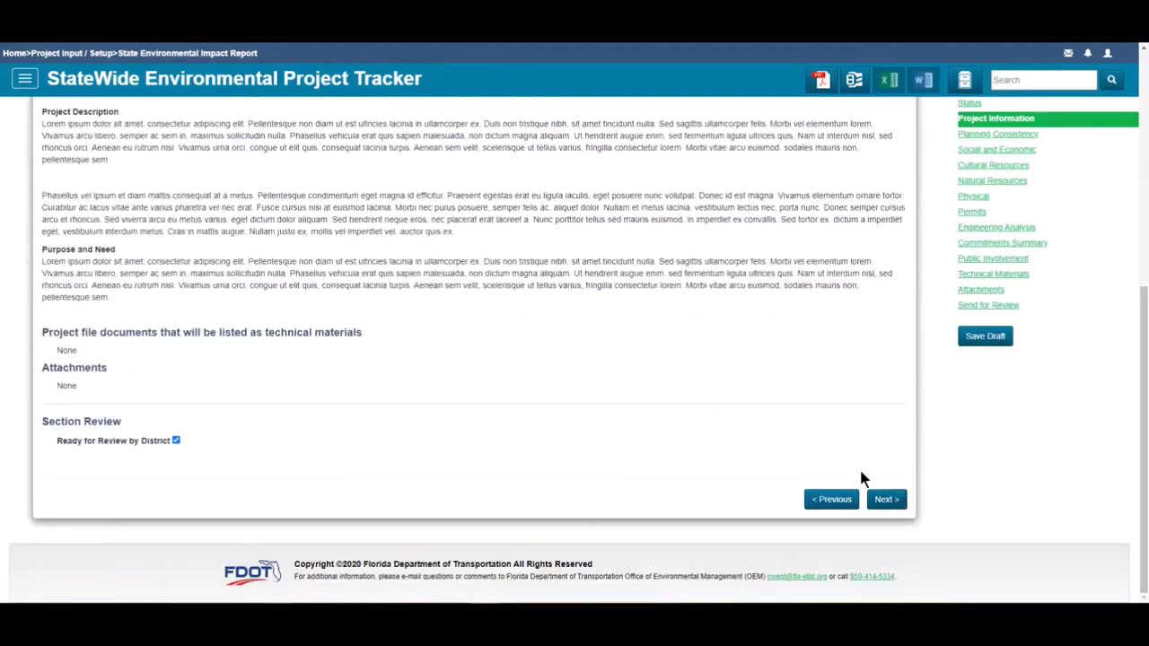
{"action": "left_click", "coordinate": [886, 503]}
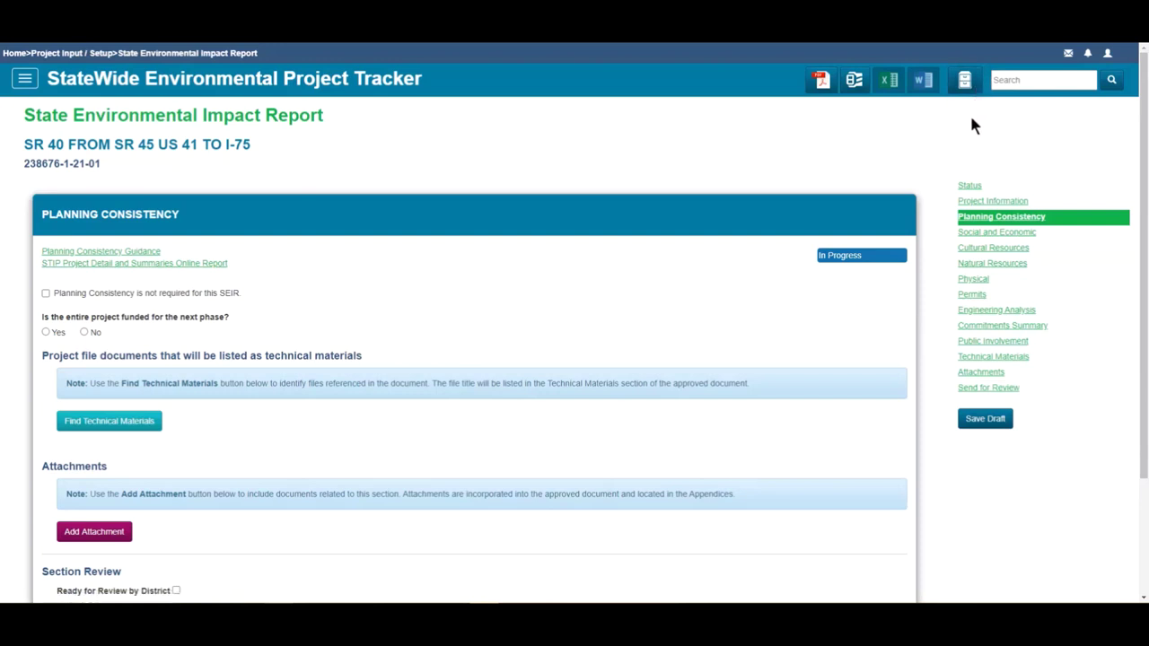
{"action": "left_click", "coordinate": [46, 294]}
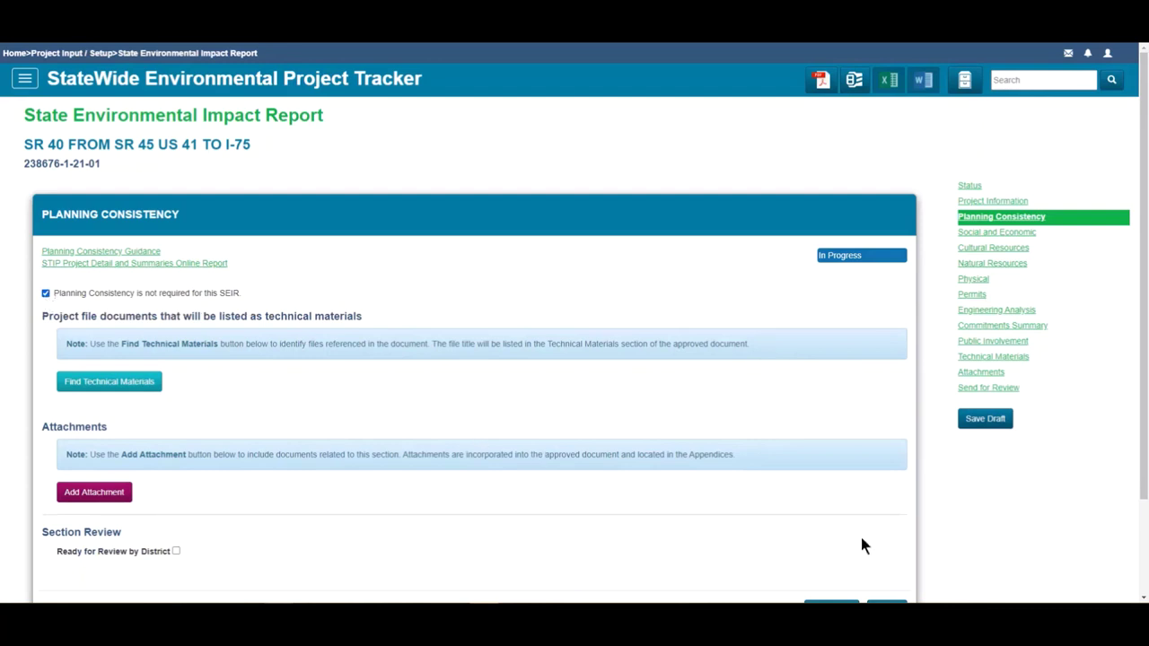
- In the Cultural Resources section, set the Florida Historical Resources Act resources to Present and Not Eligible
{"action": "left_click", "coordinate": [1094, 249]}
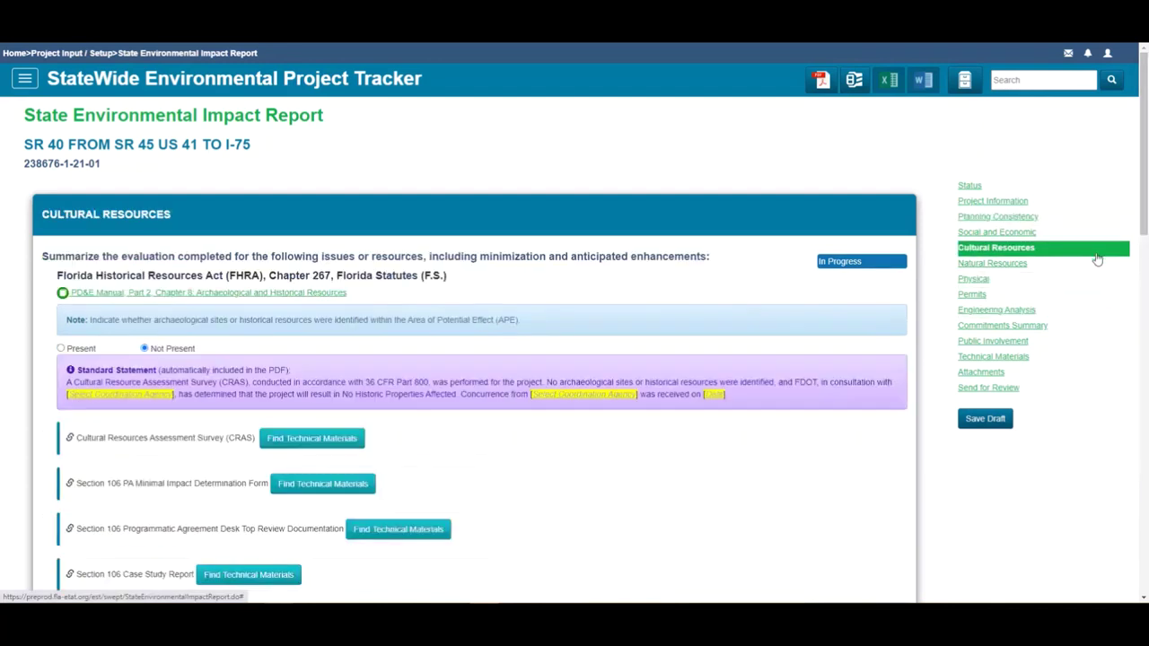
{"action": "scroll", "coordinate": [1142, 162], "scroll_direction": "down", "scroll_amount": 2}
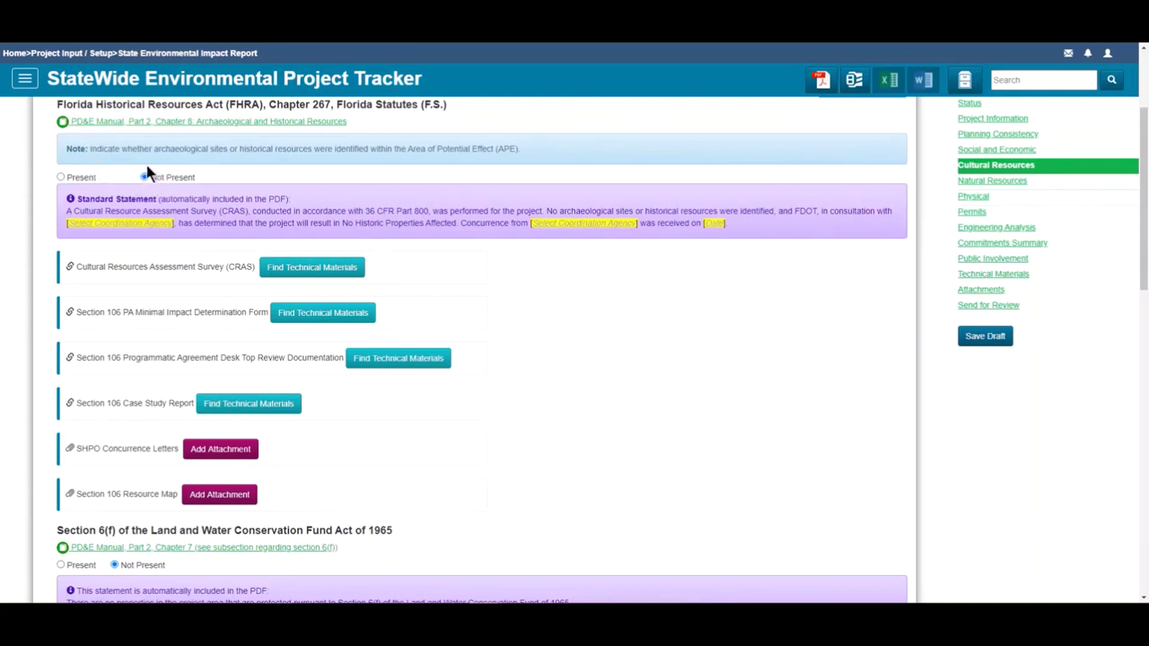
{"action": "left_click", "coordinate": [61, 178]}
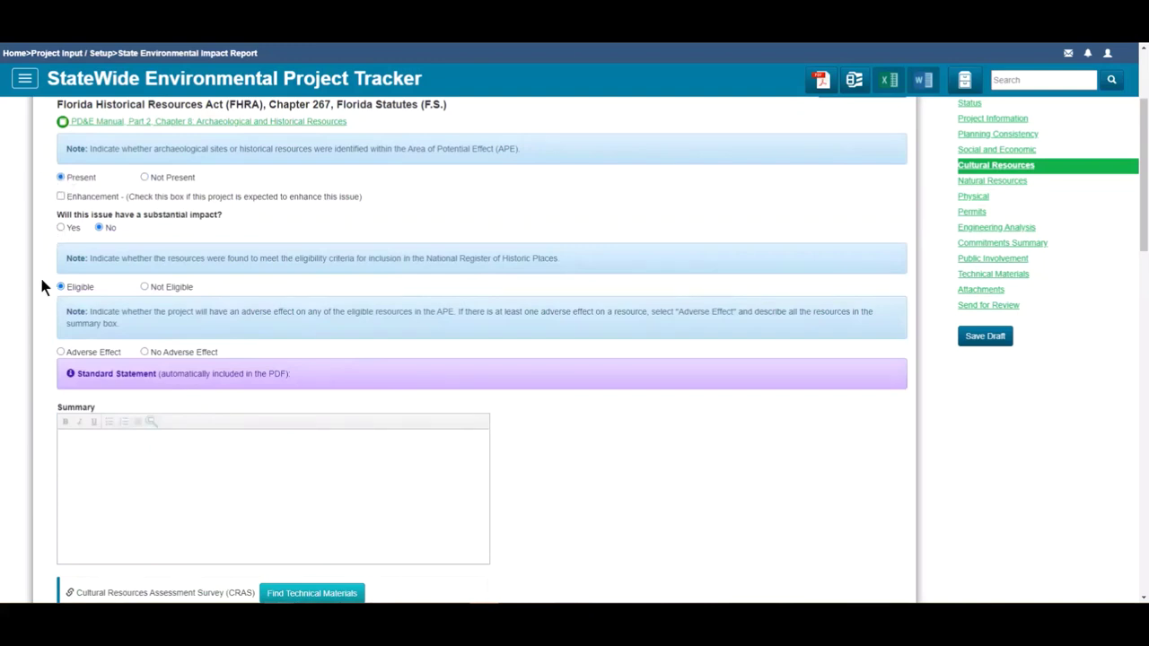
{"action": "left_click", "coordinate": [145, 287]}
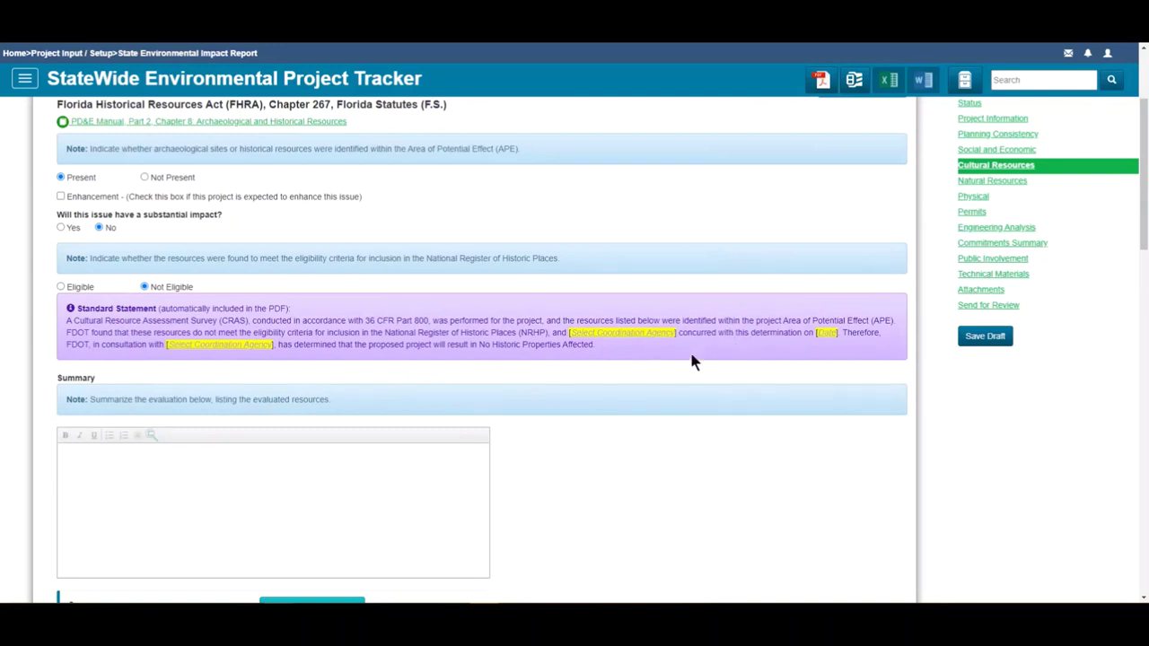
- Complete the standard statement with State Historic Preservation Officer (SHPO) as coordination agency and 10/01/2020 as the concurrence date
{"action": "left_click", "coordinate": [670, 334]}
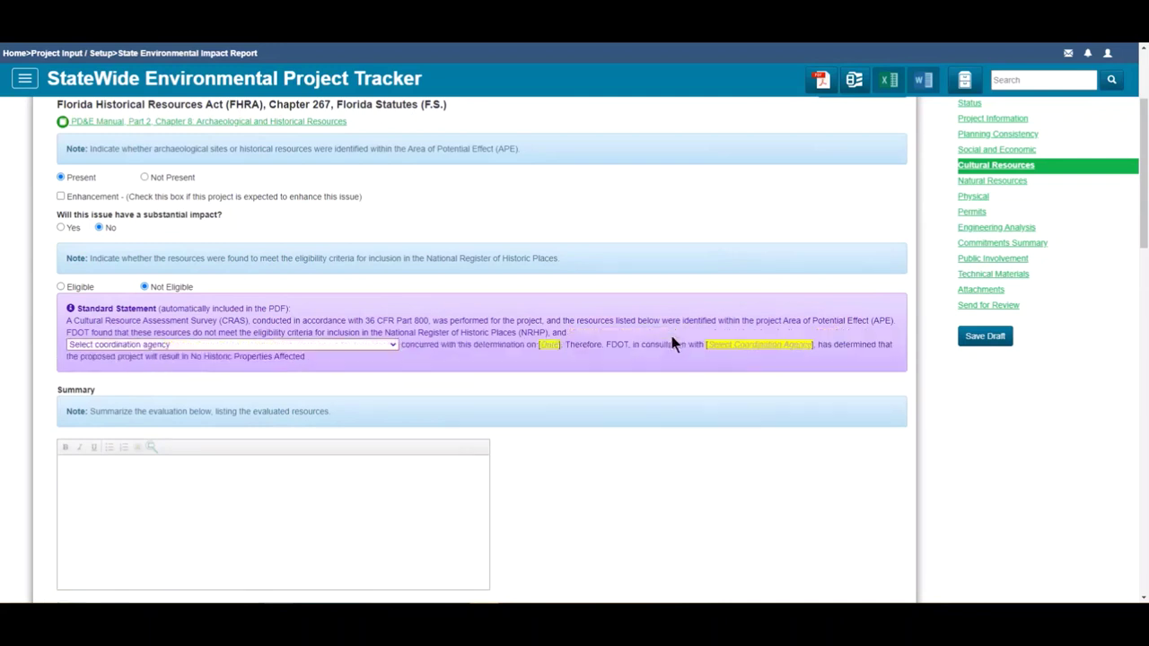
{"action": "left_click", "coordinate": [393, 343]}
{"action": "left_click", "coordinate": [366, 372]}
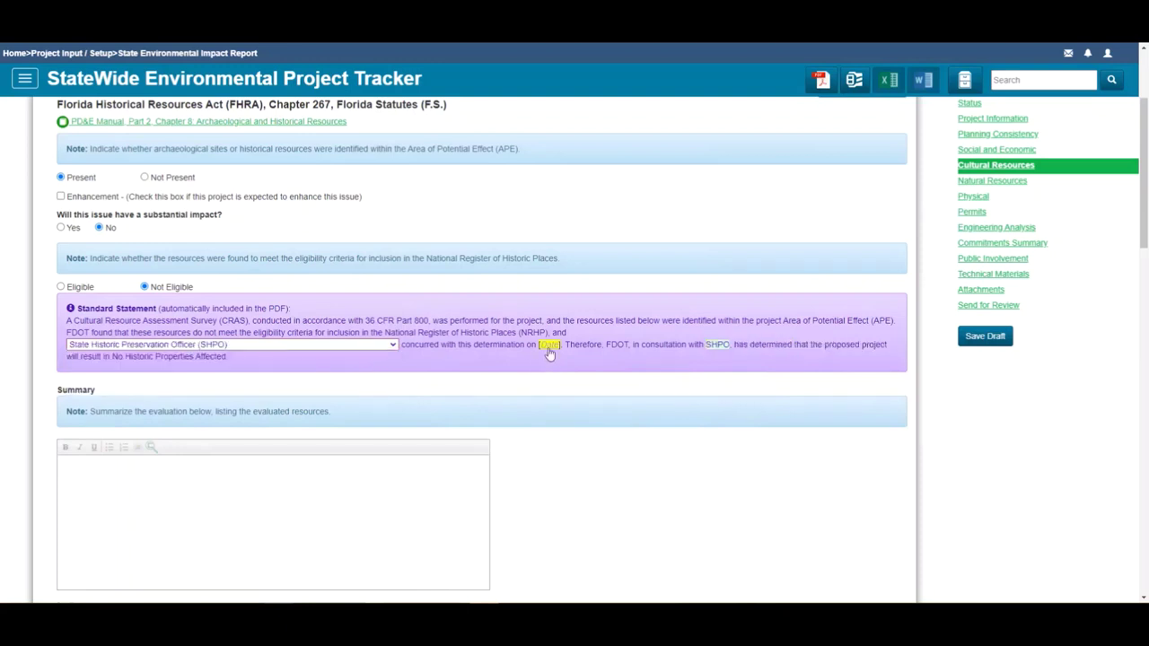
{"action": "left_click", "coordinate": [482, 359]}
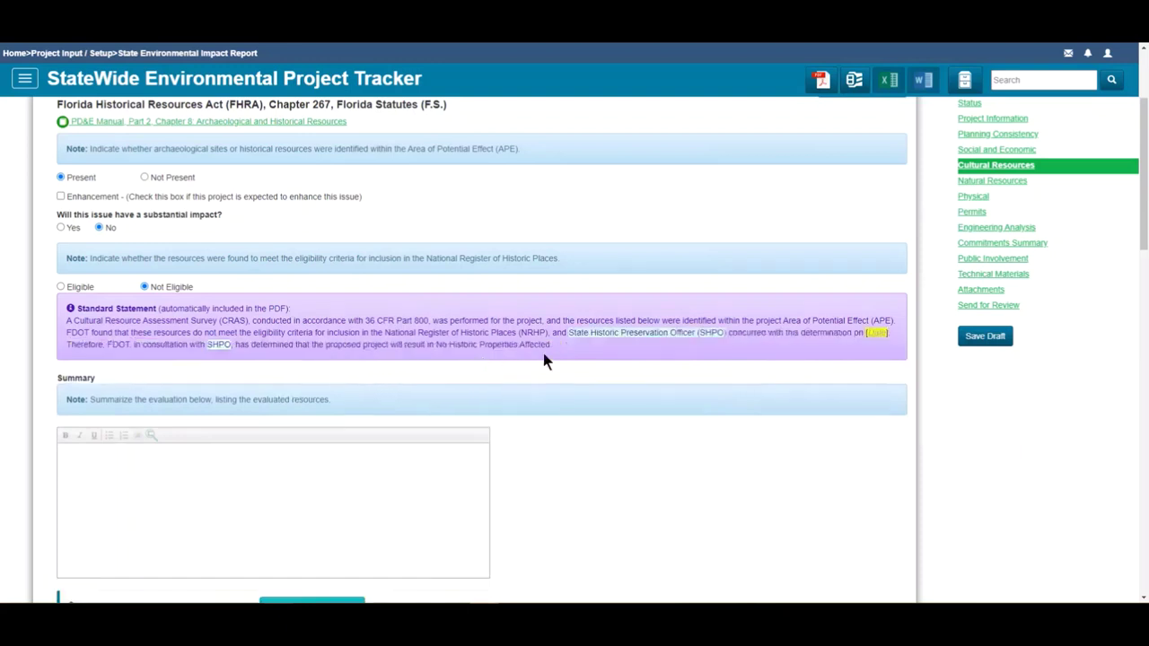
{"action": "left_click", "coordinate": [877, 333]}
{"action": "left_click", "coordinate": [140, 340]}
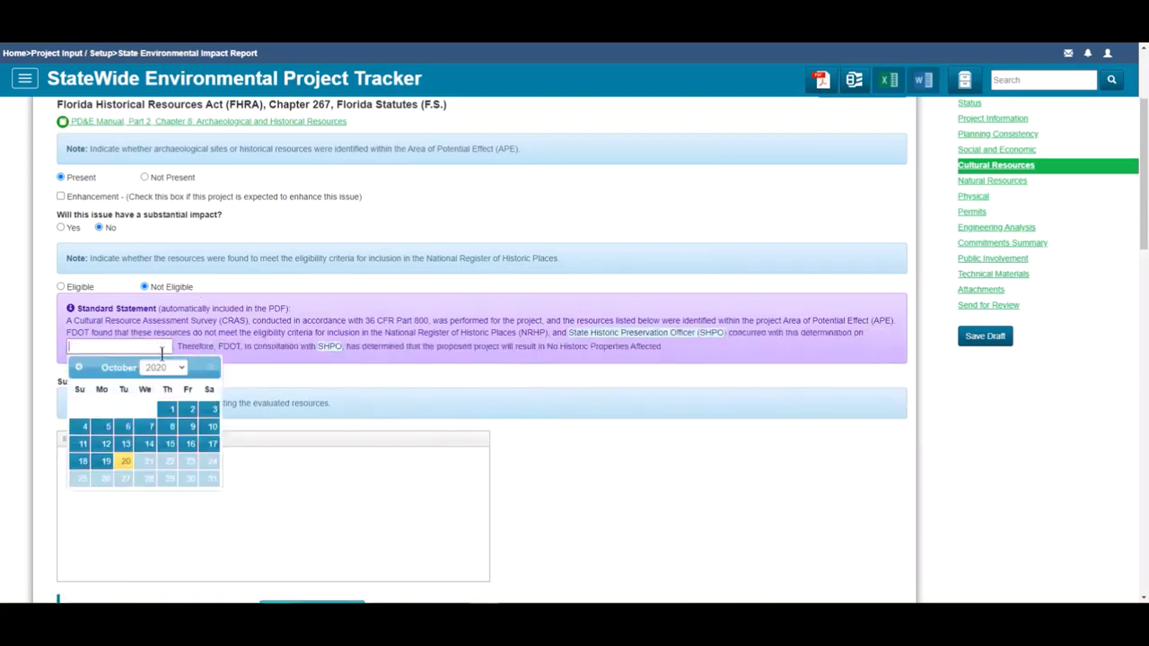
{"action": "left_click", "coordinate": [170, 406]}
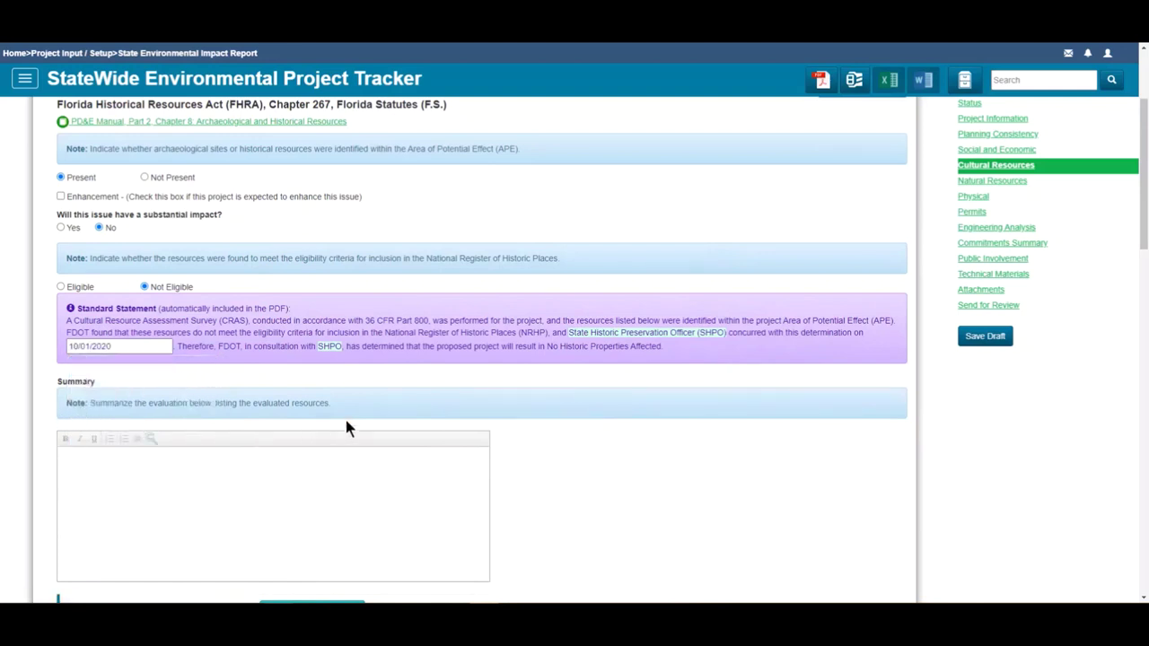
- Write "This is sample text." in the historical resources summary, formatted as an underlined numbered list item
{"action": "left_click", "coordinate": [92, 474]}
{"action": "type", "text": "This is sample tex"}
{"action": "left_click_drag", "start_coordinate": [157, 469], "coordinate": [182, 457]}
{"action": "left_click", "coordinate": [90, 455]}
{"action": "left_click", "coordinate": [182, 455]}
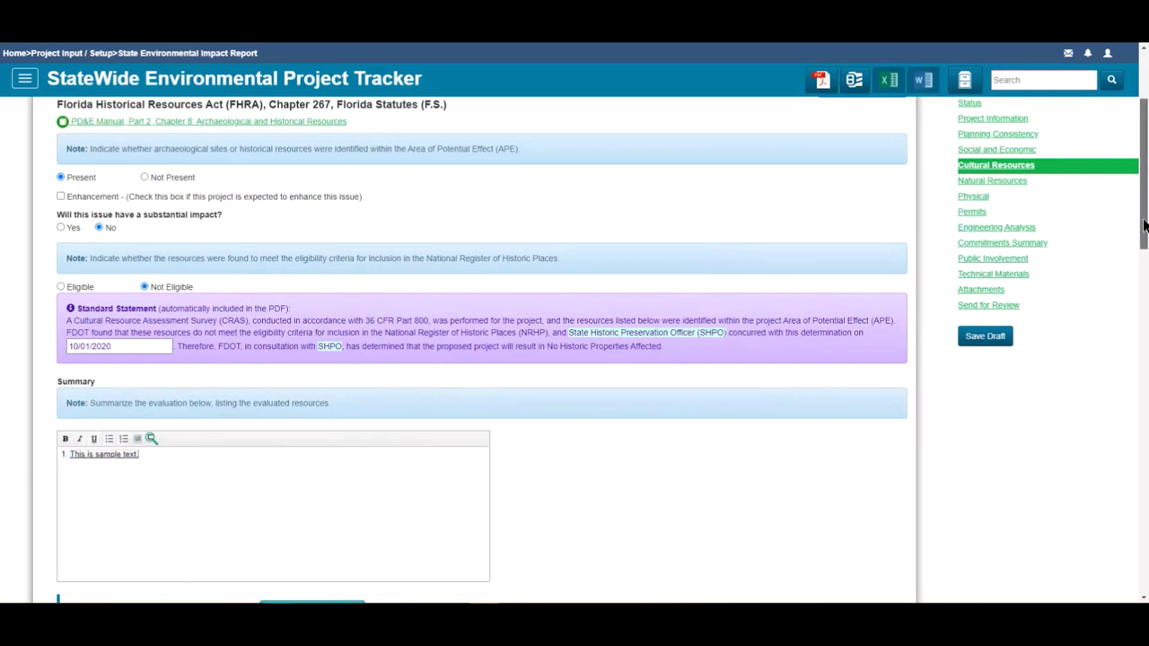
- Upload the Section106_ResourceMap_TestDocument PDF as the Section 106 Resource Map attachment and save it
{"action": "scroll", "coordinate": [1146, 310], "scroll_direction": "down", "scroll_amount": 1}
{"action": "scroll", "coordinate": [575, 350], "scroll_direction": "down", "scroll_amount": 4}
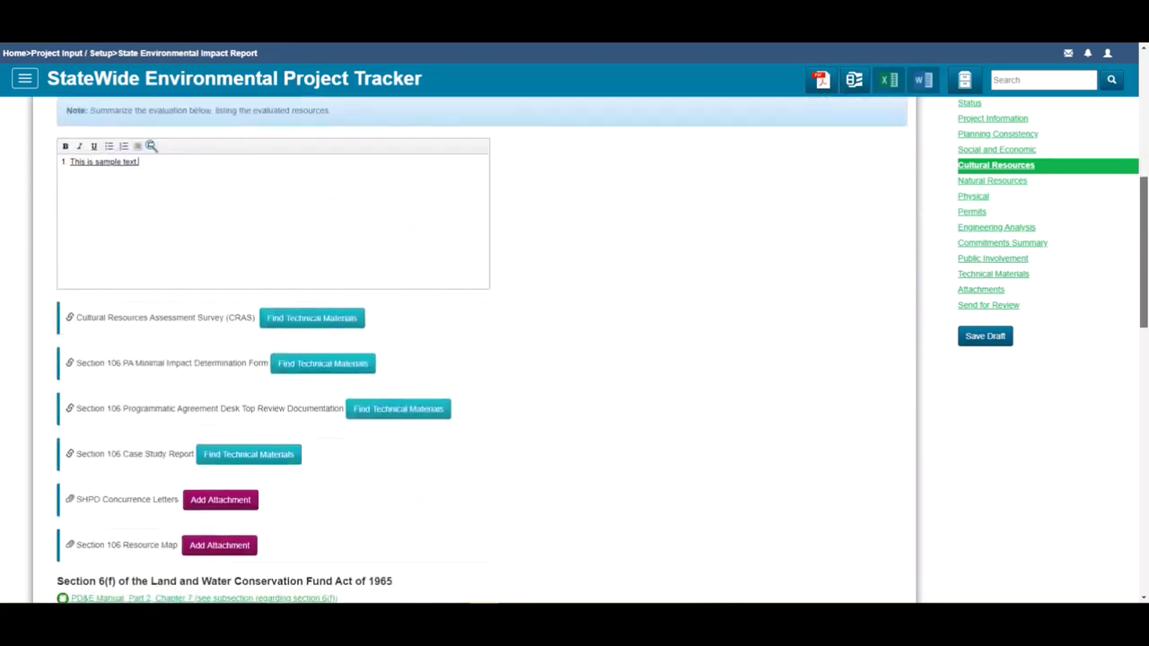
{"action": "scroll", "coordinate": [575, 350], "scroll_direction": "down", "scroll_amount": 2}
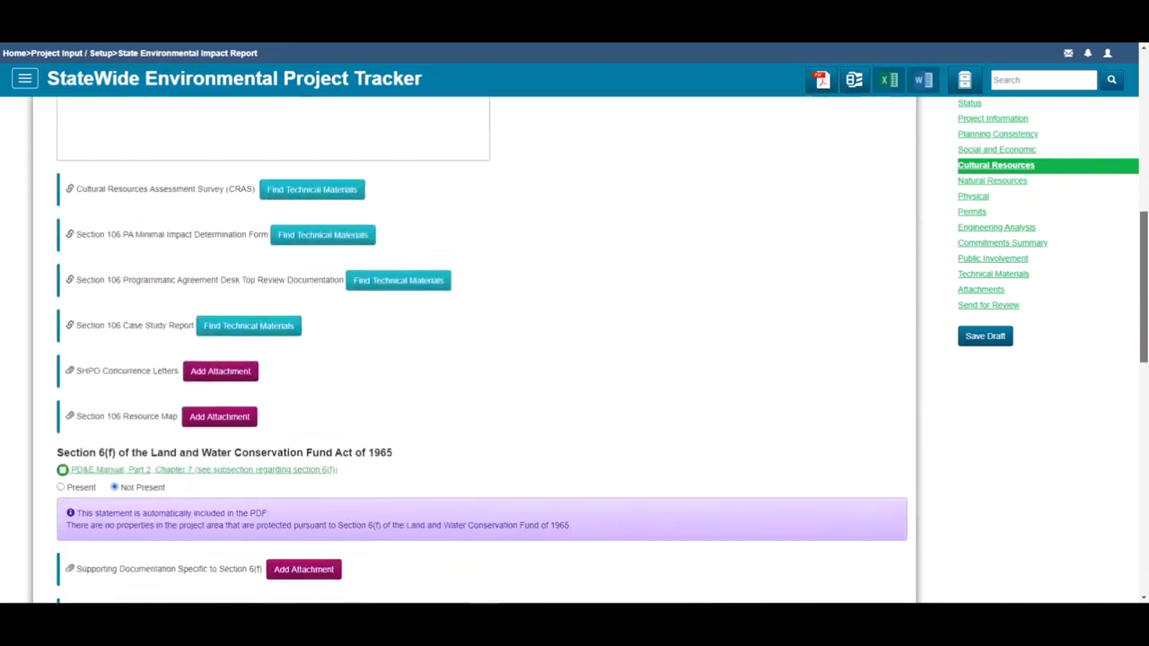
{"action": "scroll", "coordinate": [842, 419], "scroll_direction": "down", "scroll_amount": 1}
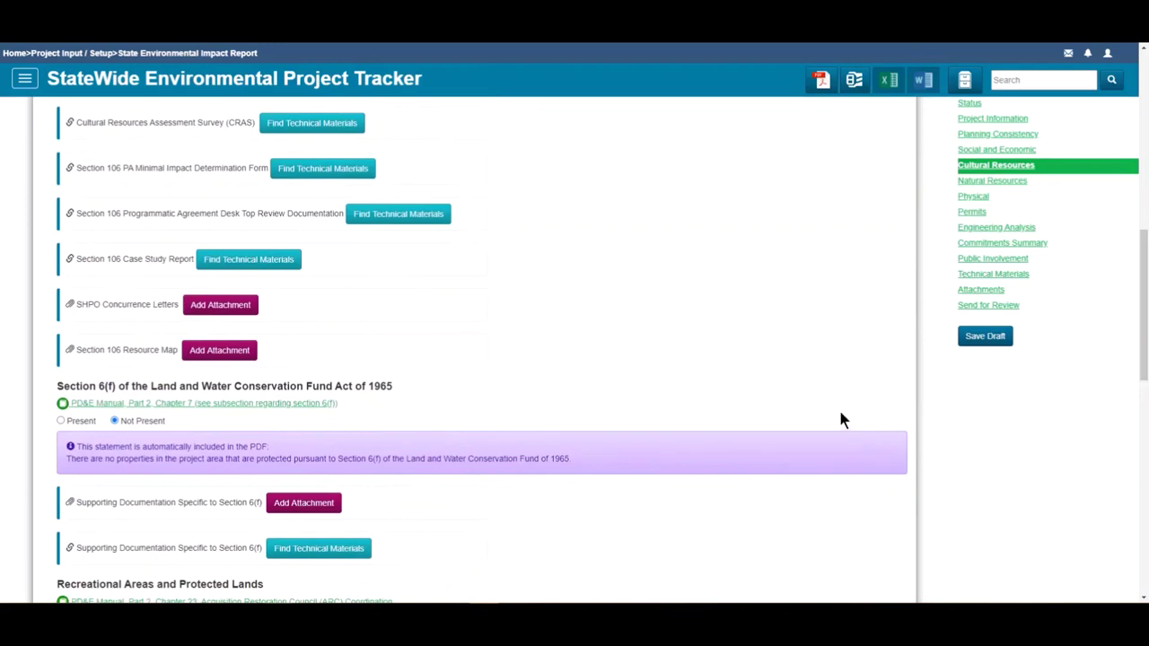
{"action": "left_click", "coordinate": [248, 354]}
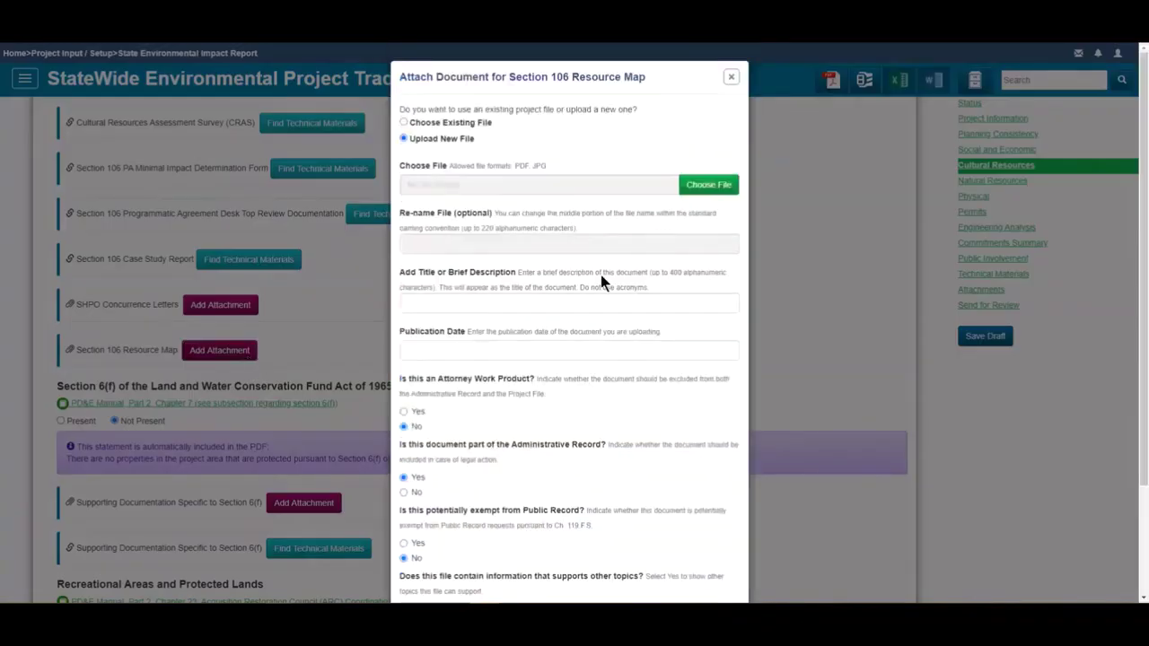
{"action": "left_click", "coordinate": [709, 186]}
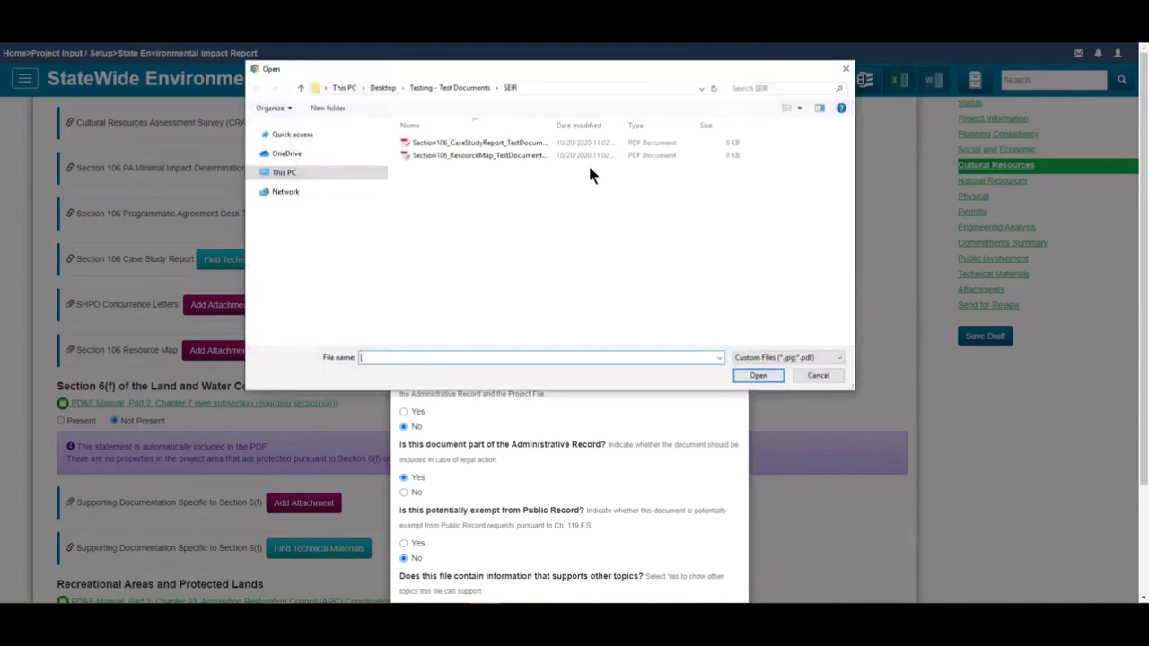
{"action": "double_click", "coordinate": [508, 154]}
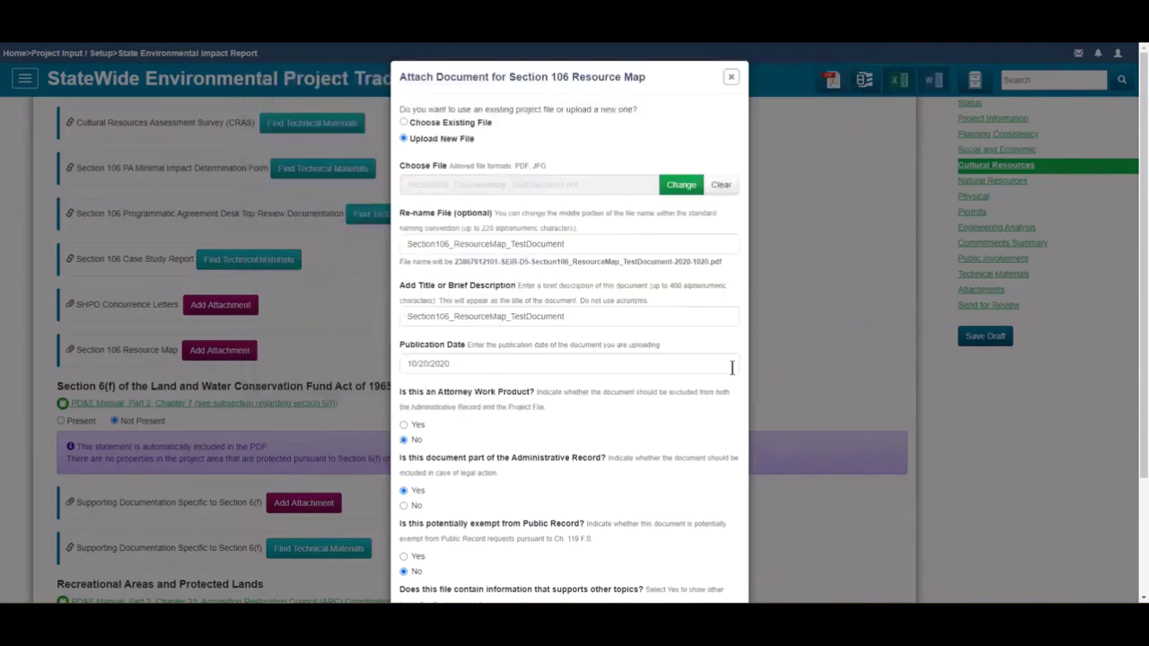
{"action": "scroll", "coordinate": [732, 368], "scroll_direction": "down", "scroll_amount": 3}
{"action": "left_click", "coordinate": [721, 565]}
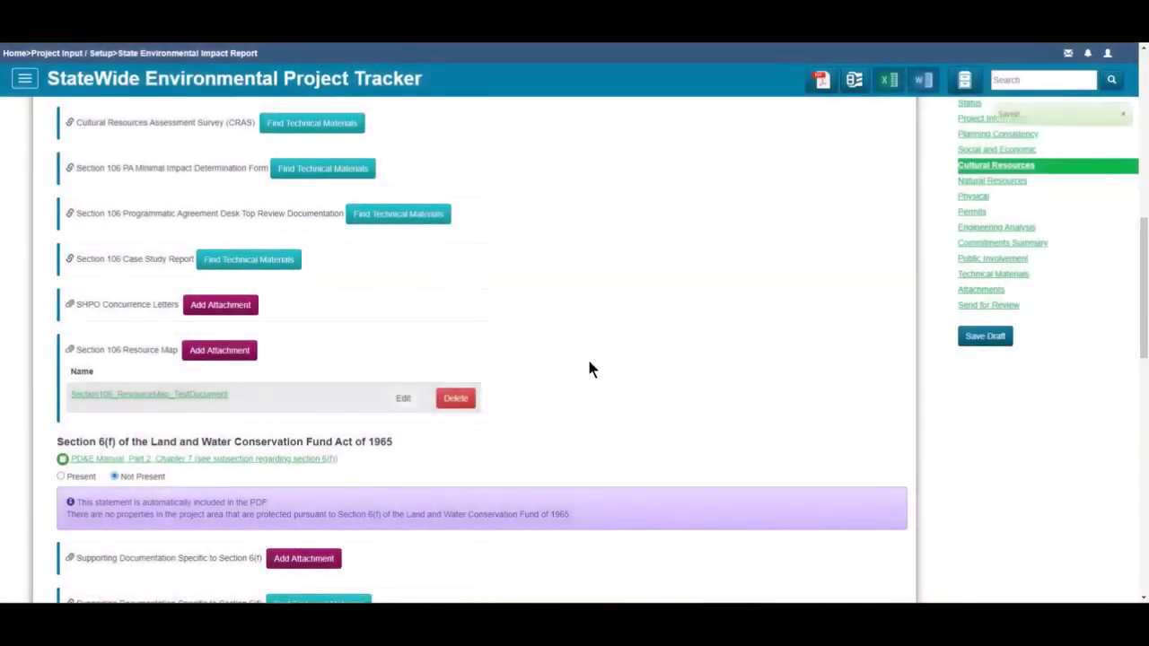
- Upload the Section106_CaseStudyReport_TestDocument PDF as technical material for the Section 106 Case Study Report and save it
{"action": "left_click", "coordinate": [292, 265]}
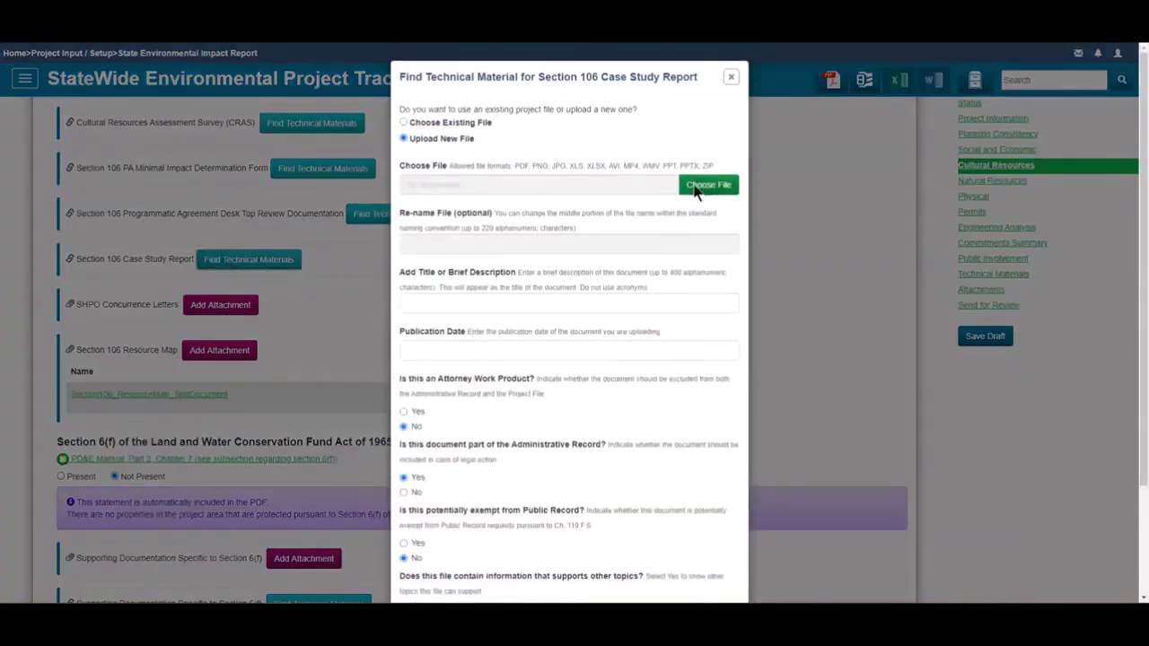
{"action": "left_click", "coordinate": [695, 189]}
{"action": "double_click", "coordinate": [479, 144]}
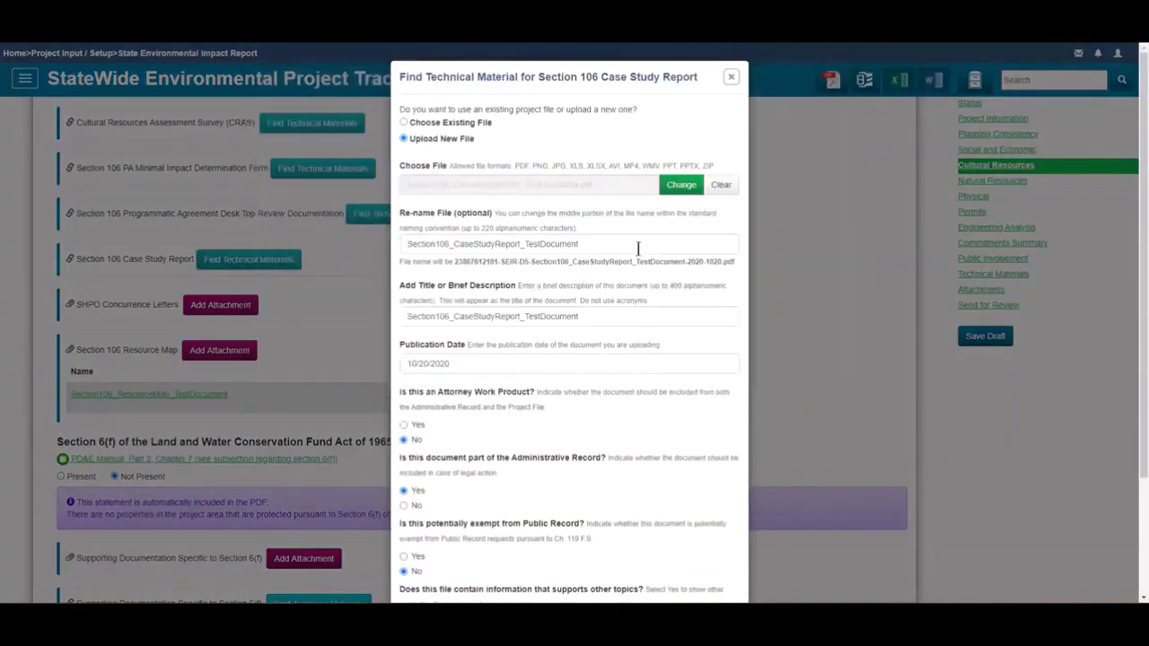
{"action": "scroll", "coordinate": [730, 404], "scroll_direction": "down", "scroll_amount": 3}
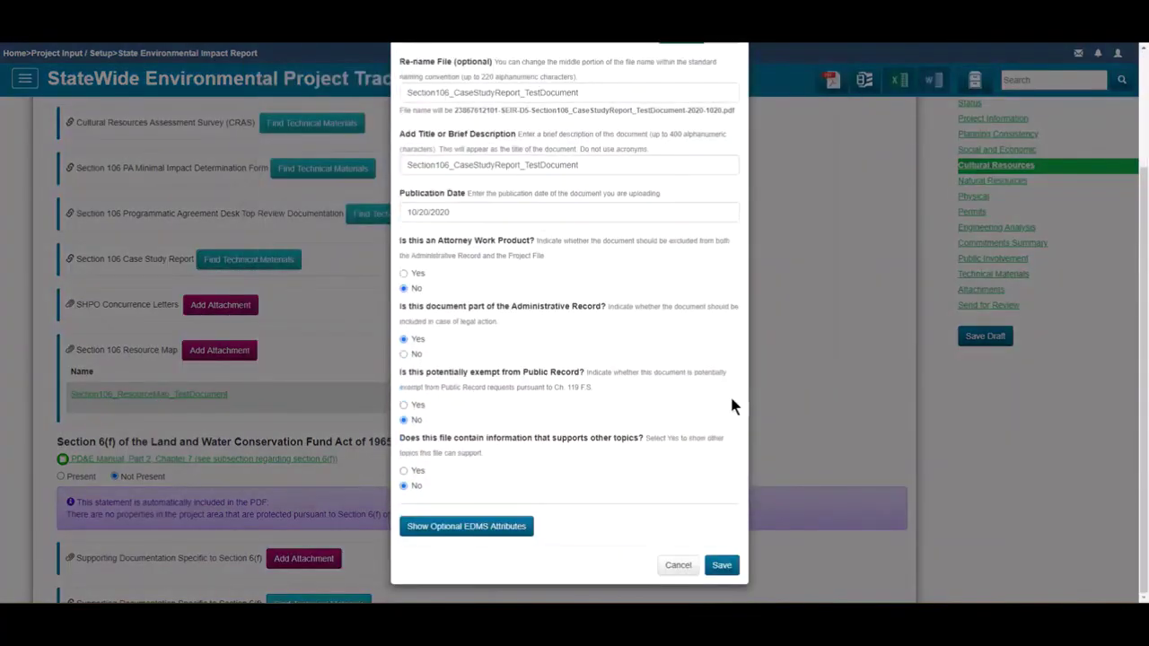
{"action": "left_click", "coordinate": [721, 565]}
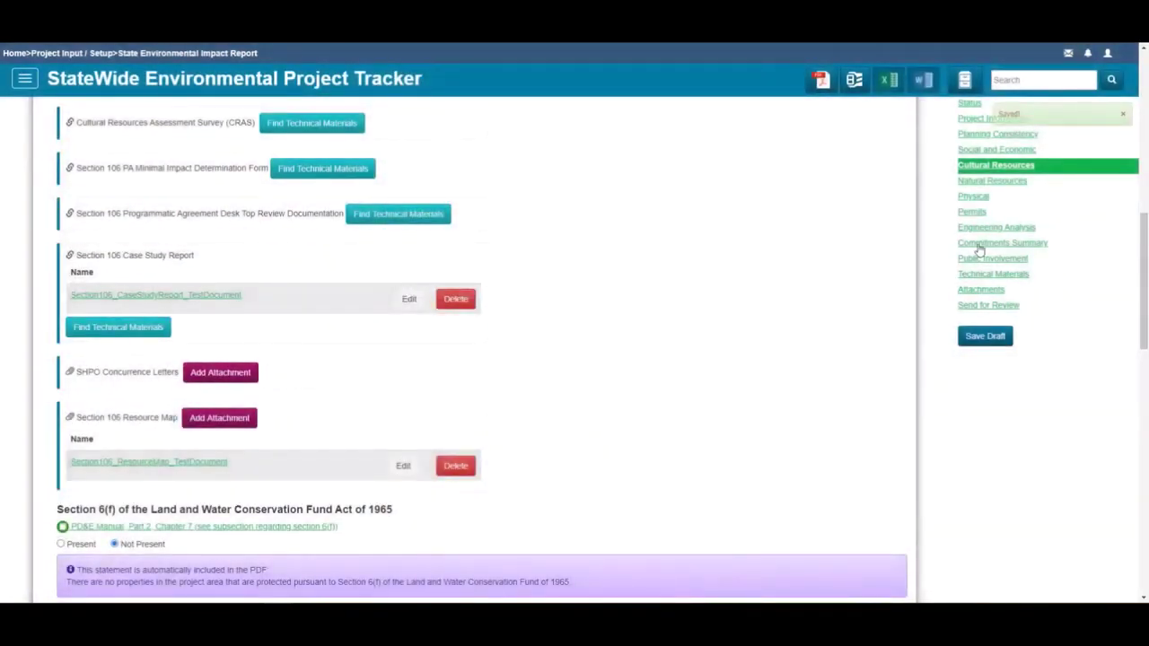
- Add the commitment "Sample text." to the Cultural Resources section of the report
{"action": "left_click_drag", "start_coordinate": [1145, 242], "coordinate": [1145, 465]}
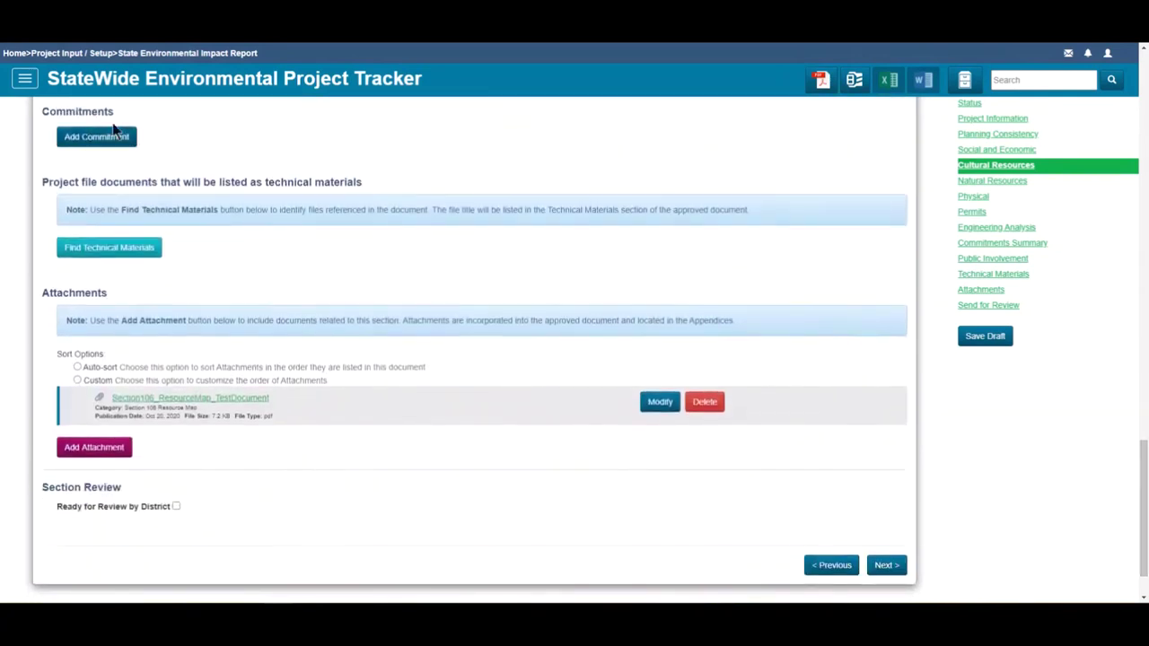
{"action": "left_click", "coordinate": [132, 142]}
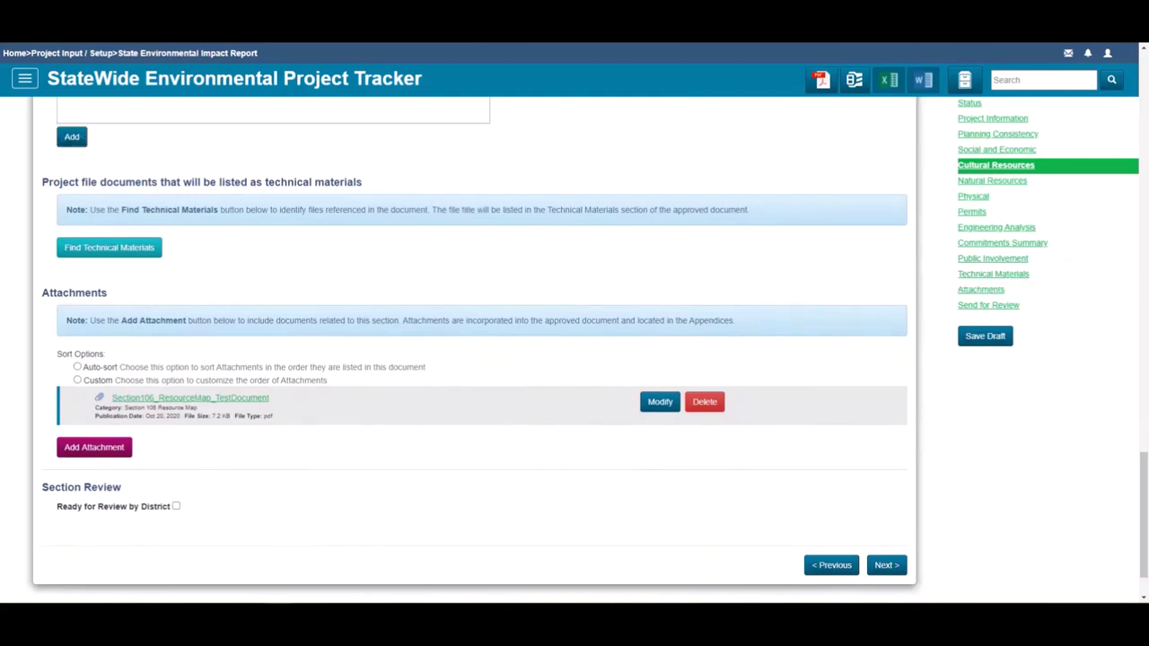
{"action": "scroll", "coordinate": [1125, 413], "scroll_direction": "up", "scroll_amount": 3}
{"action": "left_click", "coordinate": [392, 265]}
{"action": "type", "text": "Sample text"}
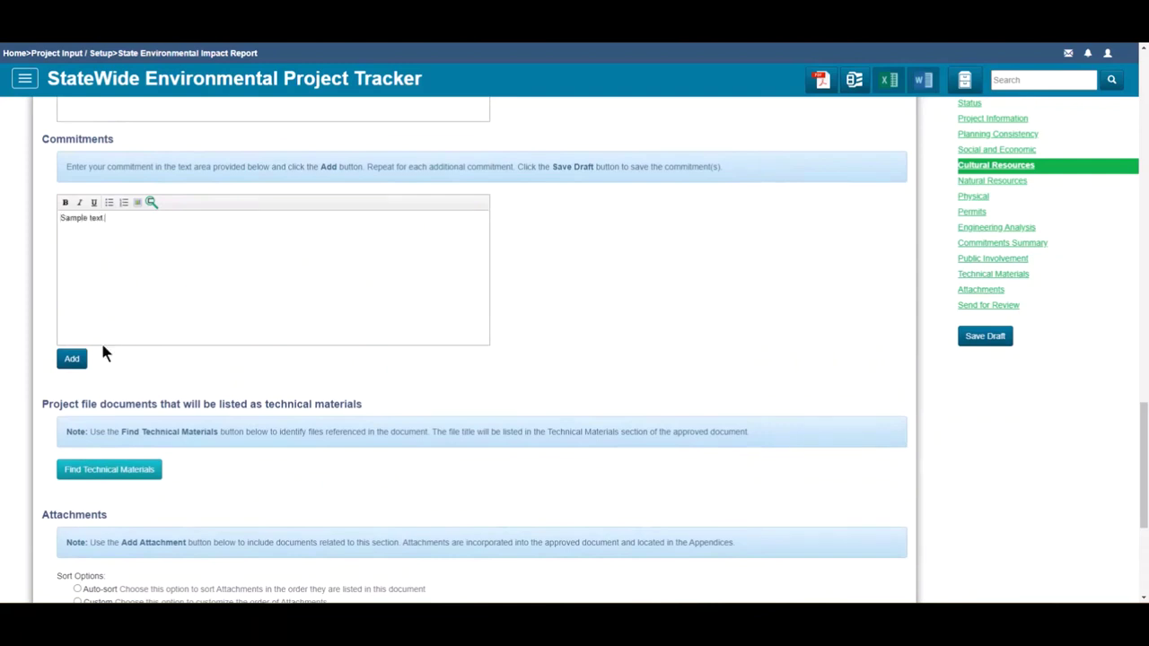
{"action": "left_click", "coordinate": [79, 360]}
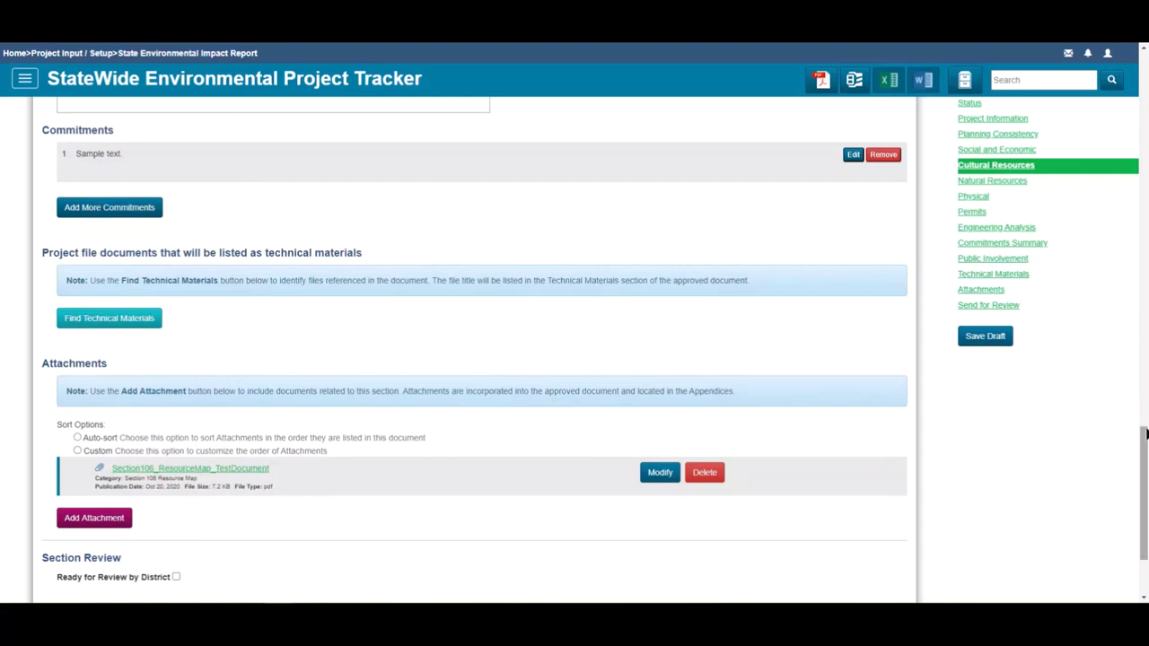
- Mark the Cultural Resources section as ready for review by the district
{"action": "scroll", "coordinate": [1144, 448], "scroll_direction": "down", "scroll_amount": 1}
{"action": "scroll", "coordinate": [1144, 449], "scroll_direction": "down", "scroll_amount": 1}
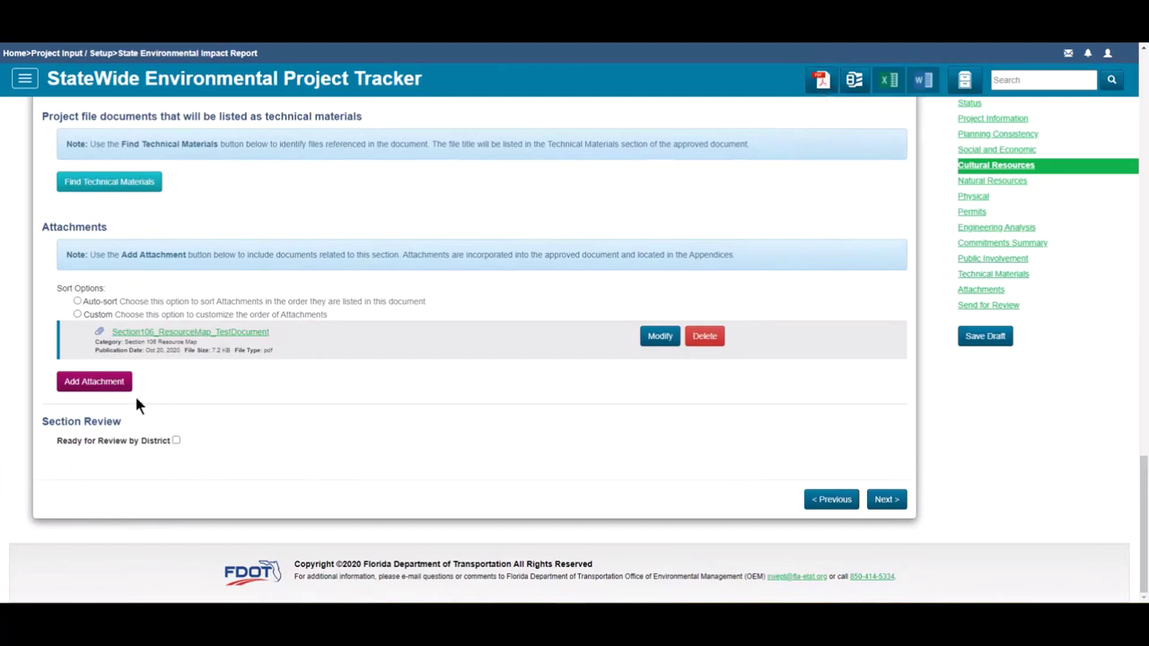
{"action": "left_click", "coordinate": [176, 440]}
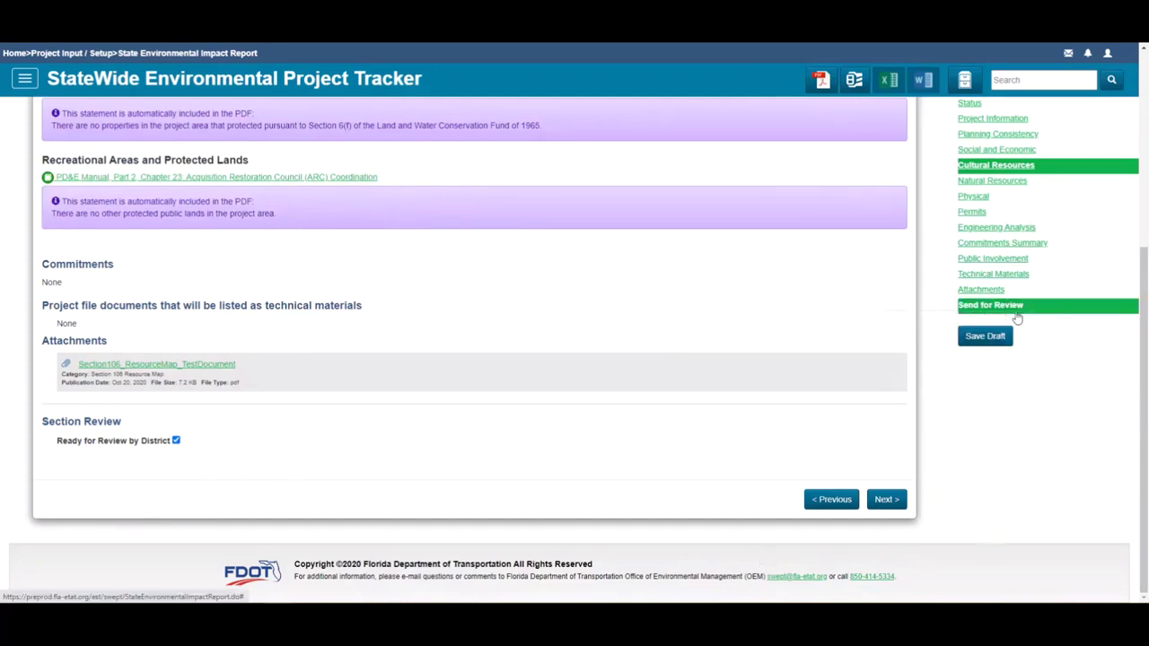
- Submit the report to the Project Manager for final review, and enter "Test: Withdraw SEIR as Editor" as the withdrawal comment
{"action": "left_click", "coordinate": [1073, 313]}
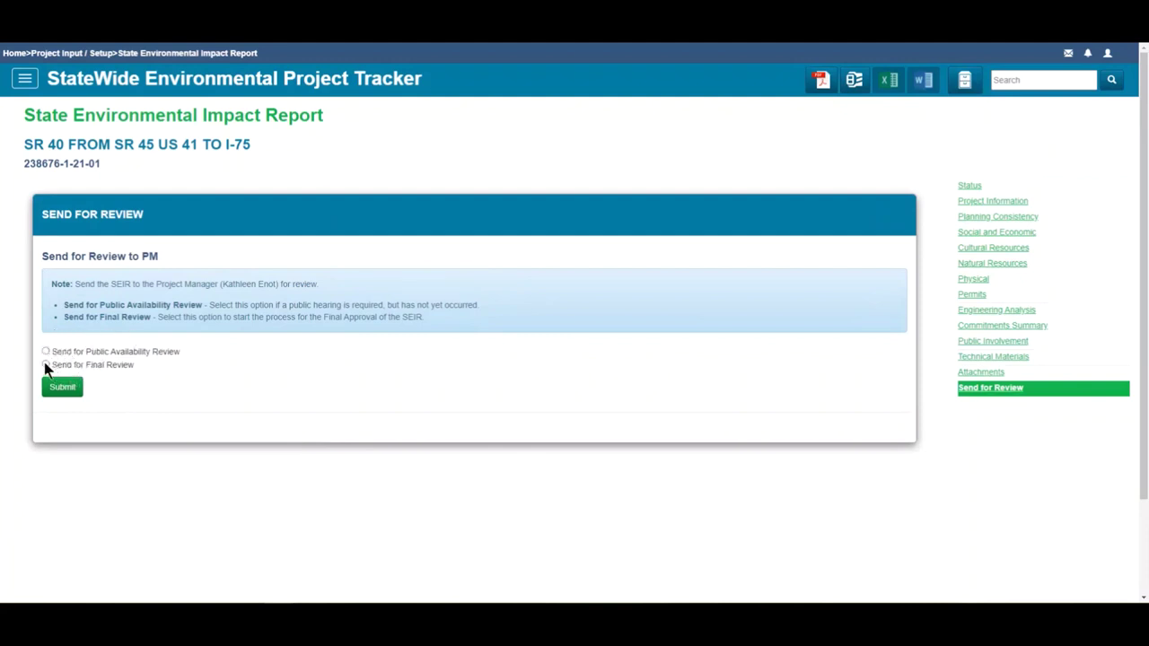
{"action": "left_click", "coordinate": [64, 386]}
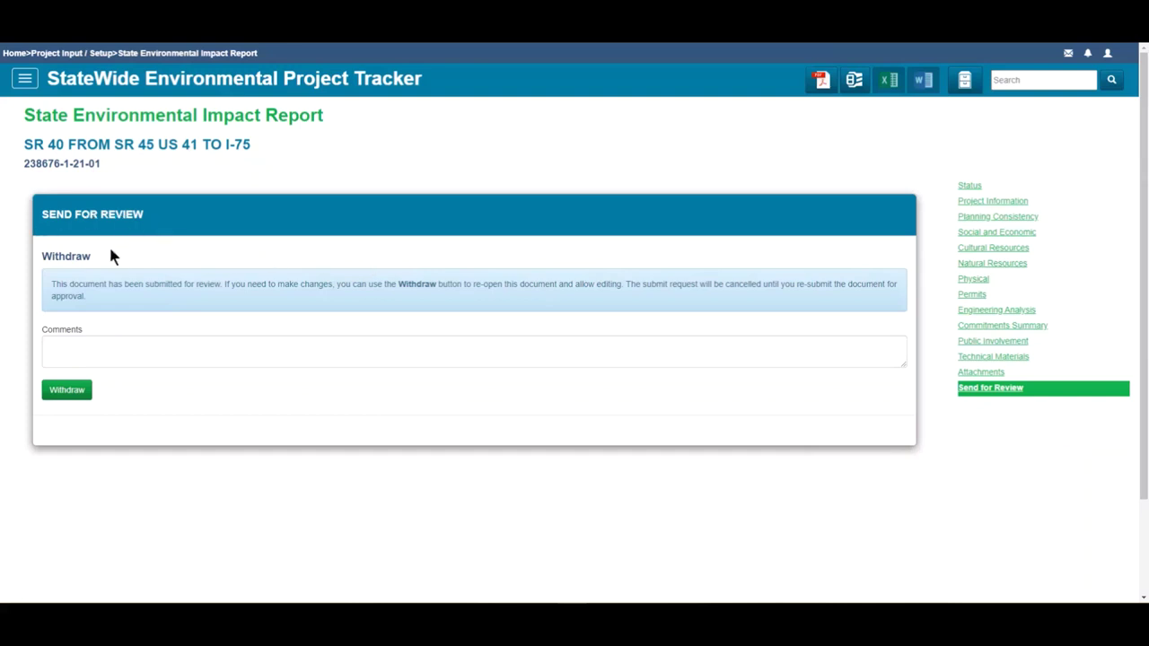
{"action": "left_click", "coordinate": [132, 346]}
{"action": "type", "text": "Sample comment"}
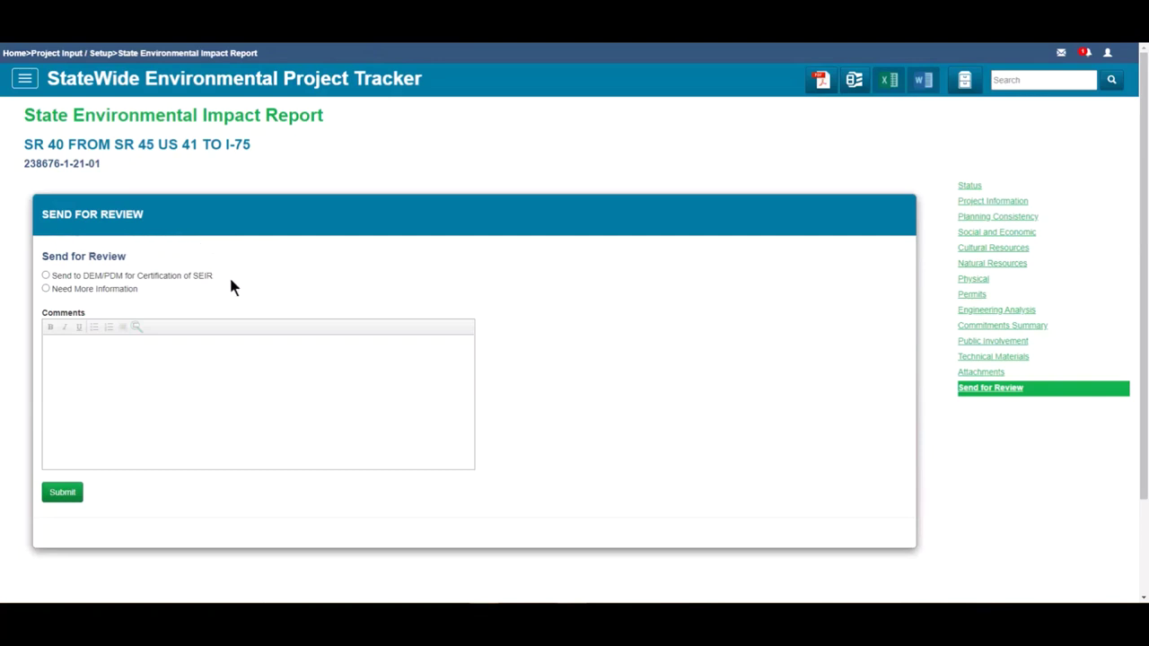
- As Project Manager, send the report to DEM/PDM for certification of the SEIR
{"action": "left_click", "coordinate": [43, 290]}
{"action": "left_click", "coordinate": [57, 499]}
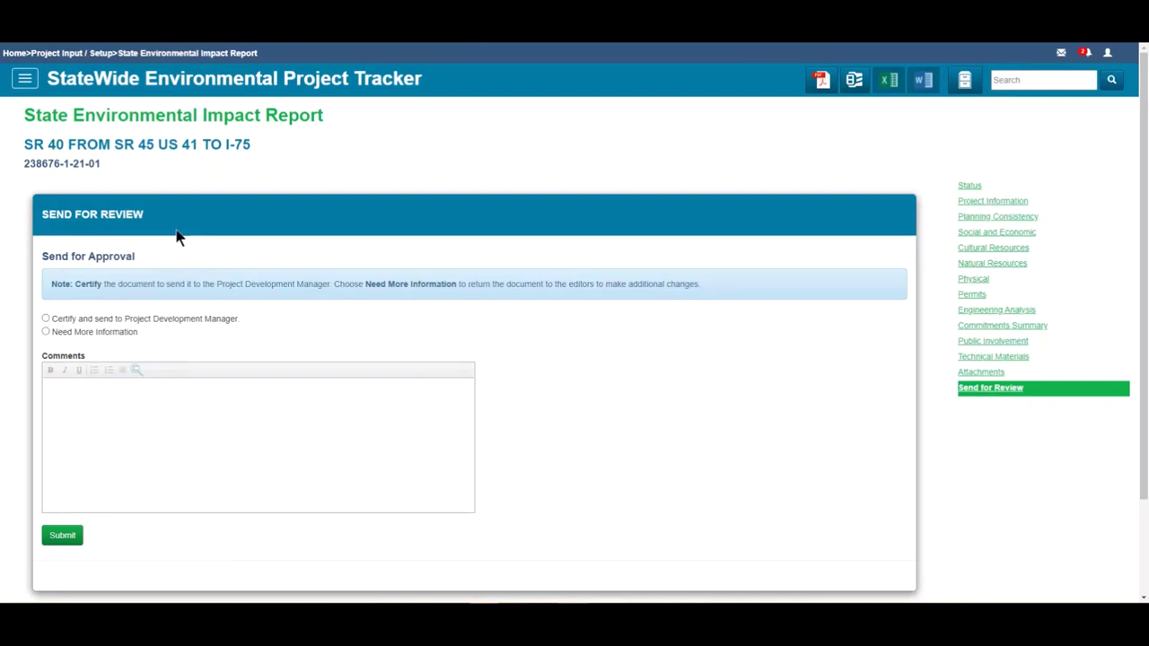
- Certify the report and send it to the Project Development Manager, and certify it again to the SEIR Approver for approval
{"action": "left_click", "coordinate": [45, 320]}
{"action": "left_click", "coordinate": [62, 536]}
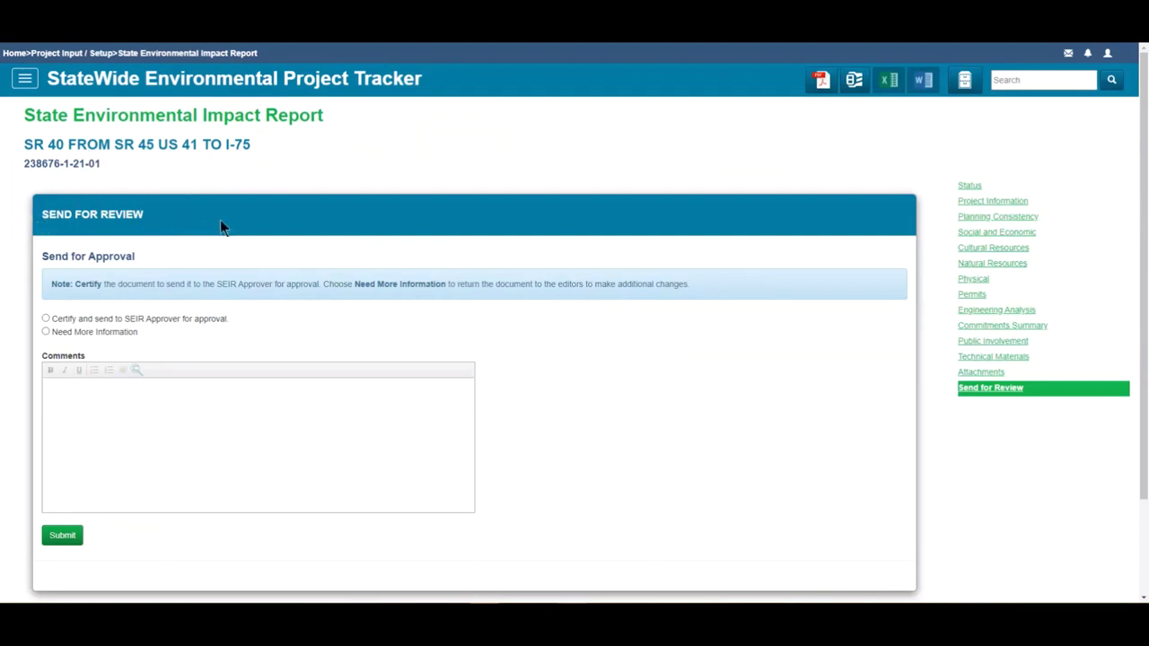
{"action": "left_click", "coordinate": [46, 318]}
{"action": "left_click", "coordinate": [65, 537]}
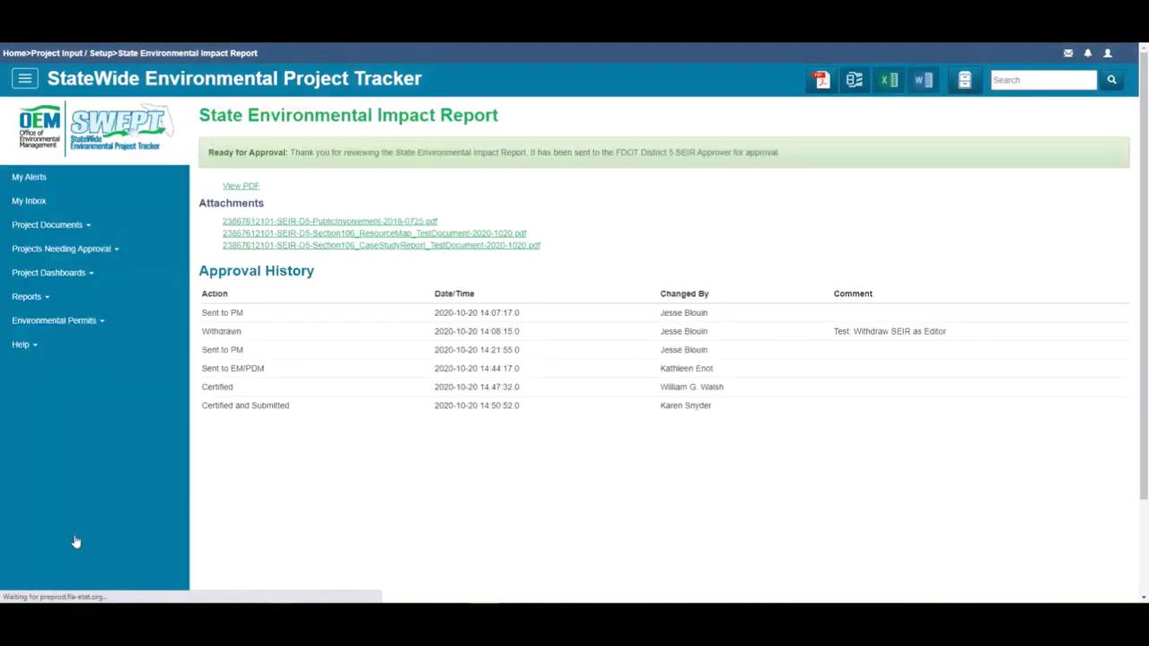